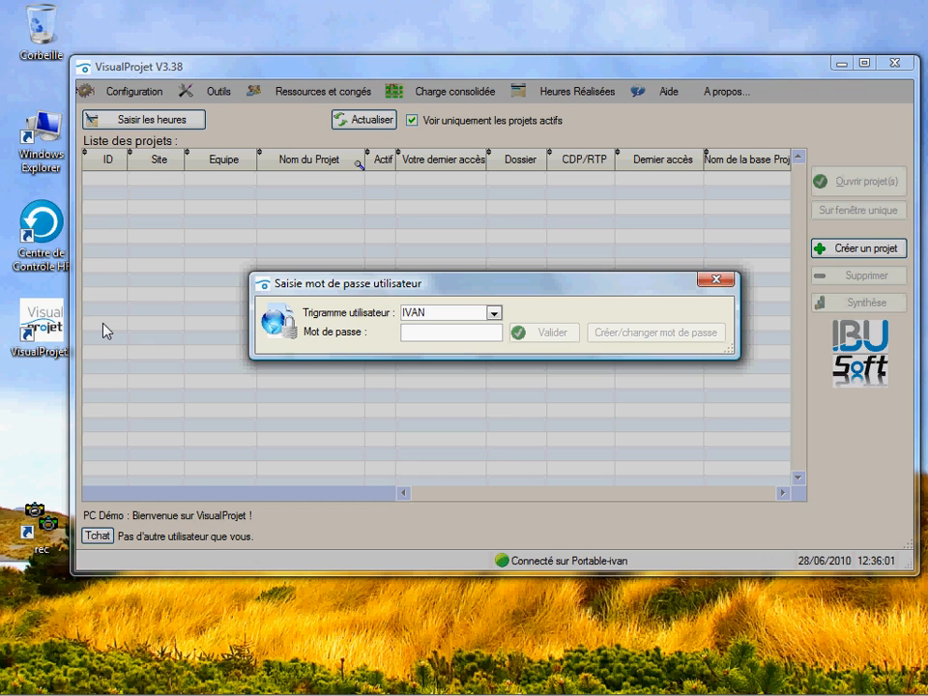
Log in by entering the account password for the preselected user trigram.
left_click_drag(394, 291, 386, 277)
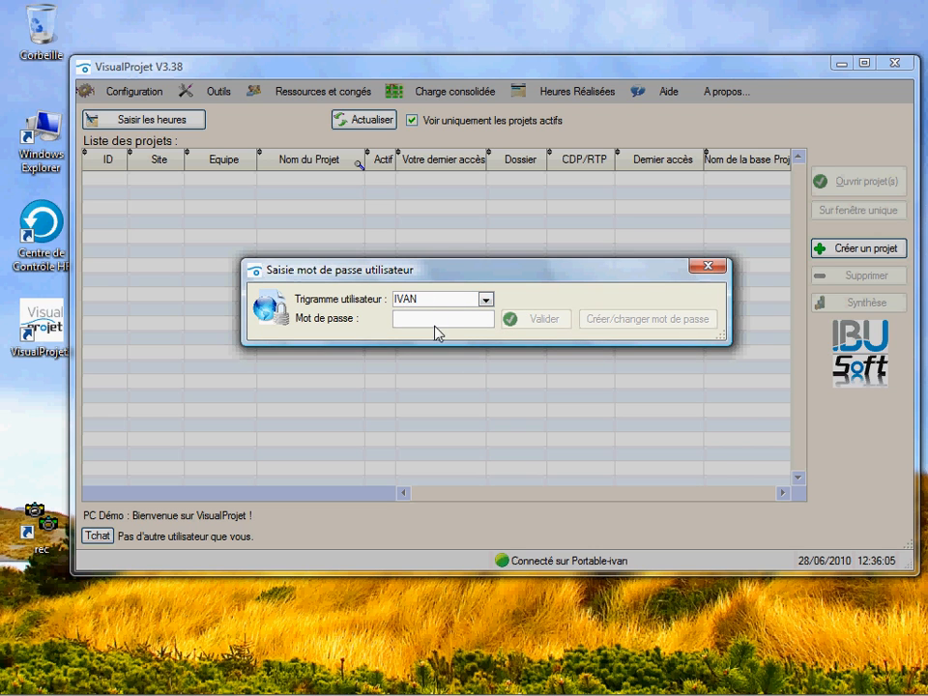
key("Return")
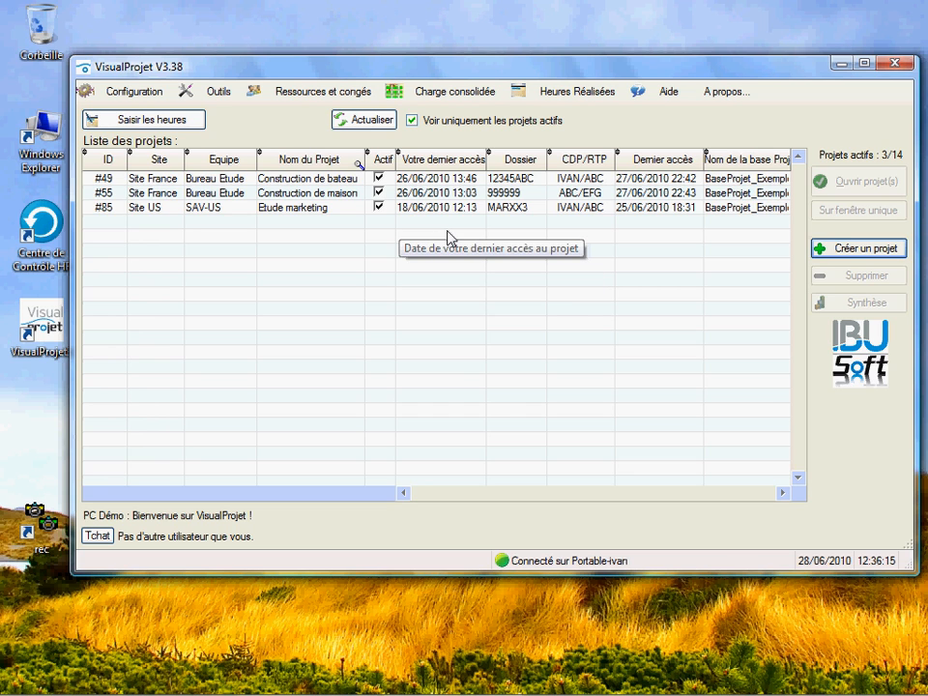
Compare the project list with and without the restriction to active projects, ending with all projects listed.
left_click(412, 123)
left_click(412, 123)
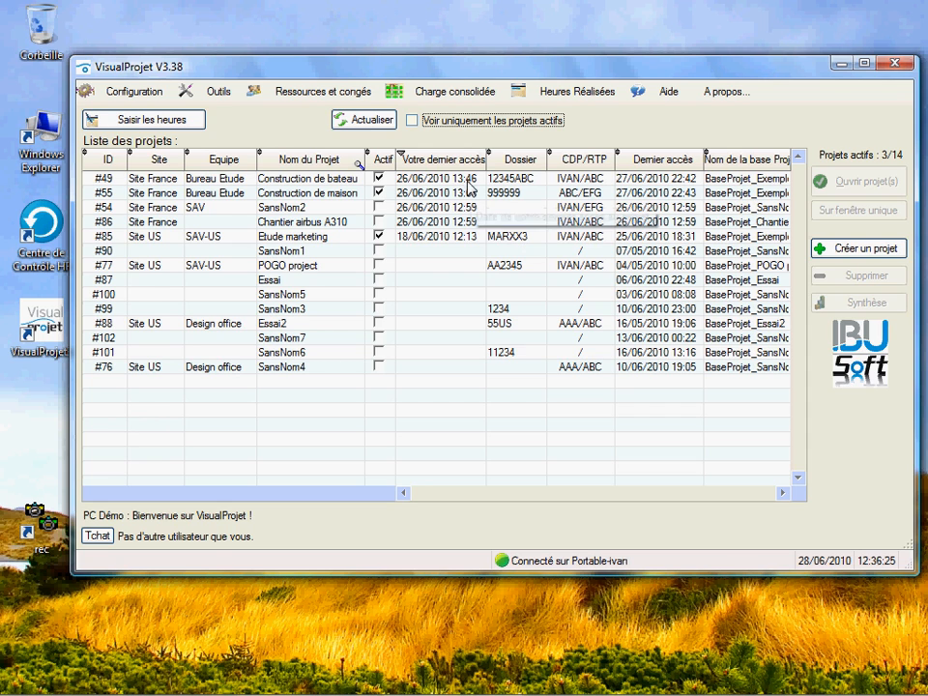
left_click(411, 121)
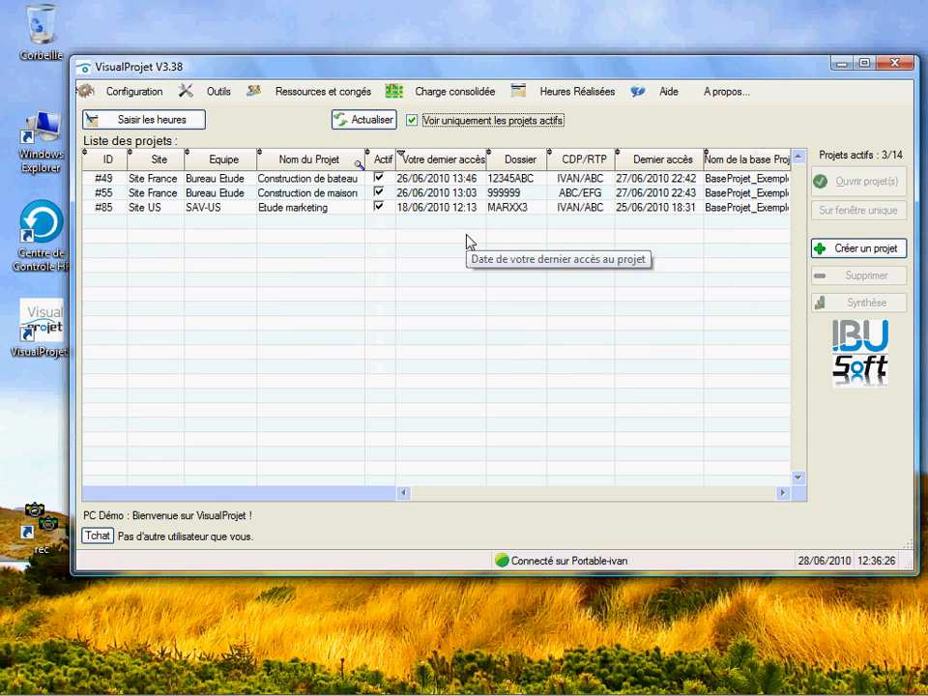
left_click(411, 121)
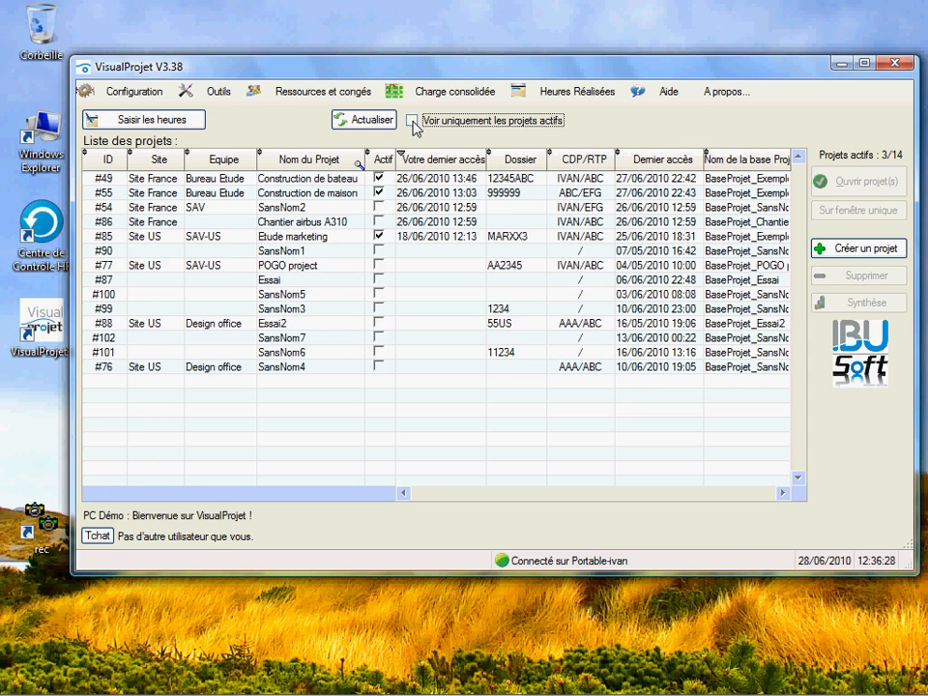
Sort the project list by CDP/RTP and select its first five projects, from SansNom2 to Construction de bateau.
left_click(577, 164)
left_click(578, 164)
left_click_drag(576, 178, 567, 239)
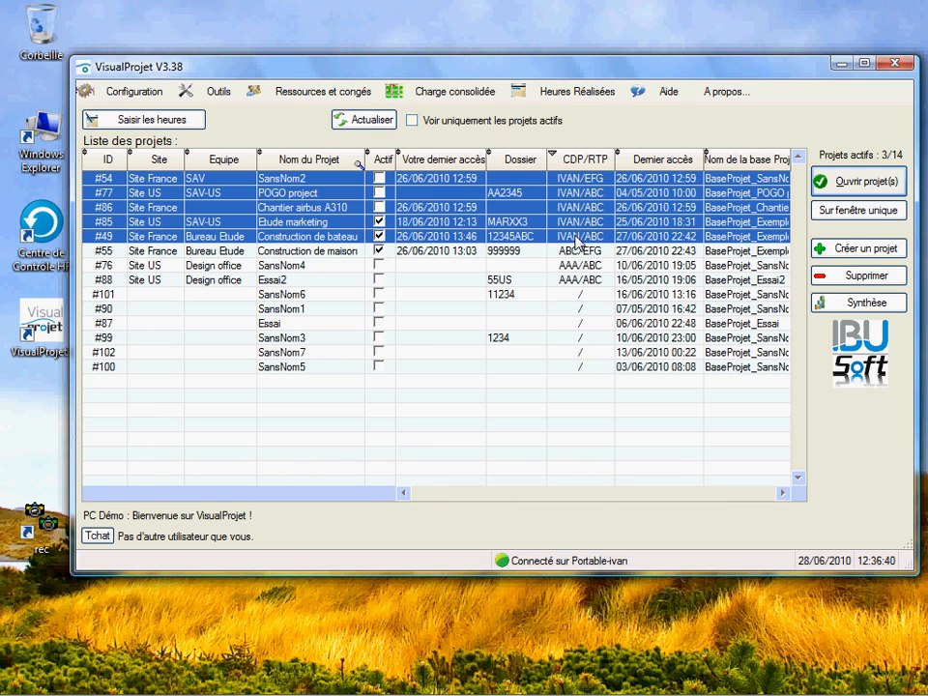
Limit the list to active projects and open Construction de bateau, Etude marketing and Construction de maison together in a single window.
left_click(412, 120)
left_click_drag(435, 184, 429, 209)
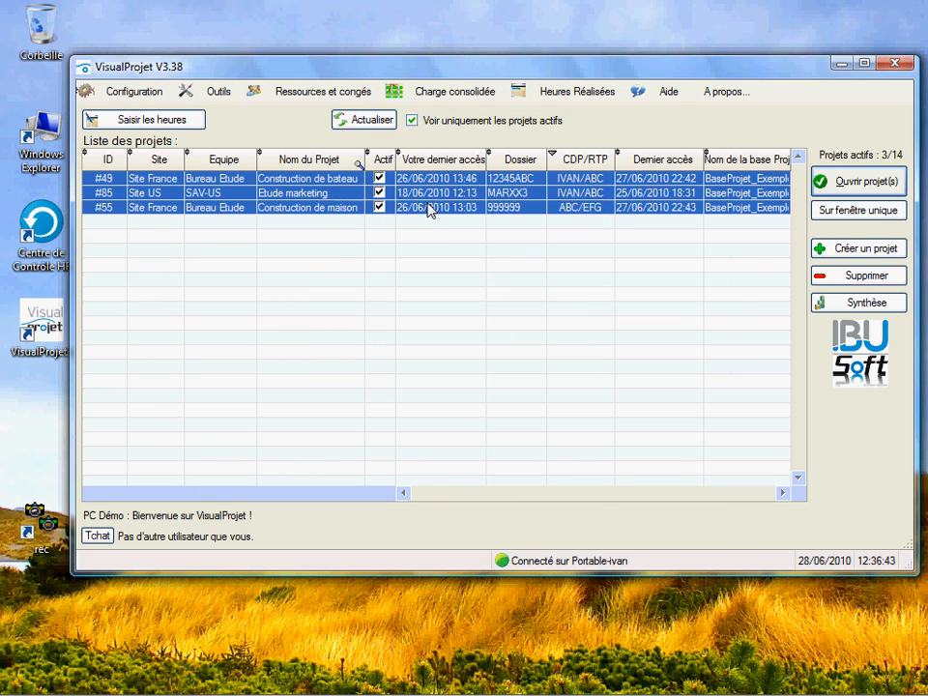
left_click(852, 216)
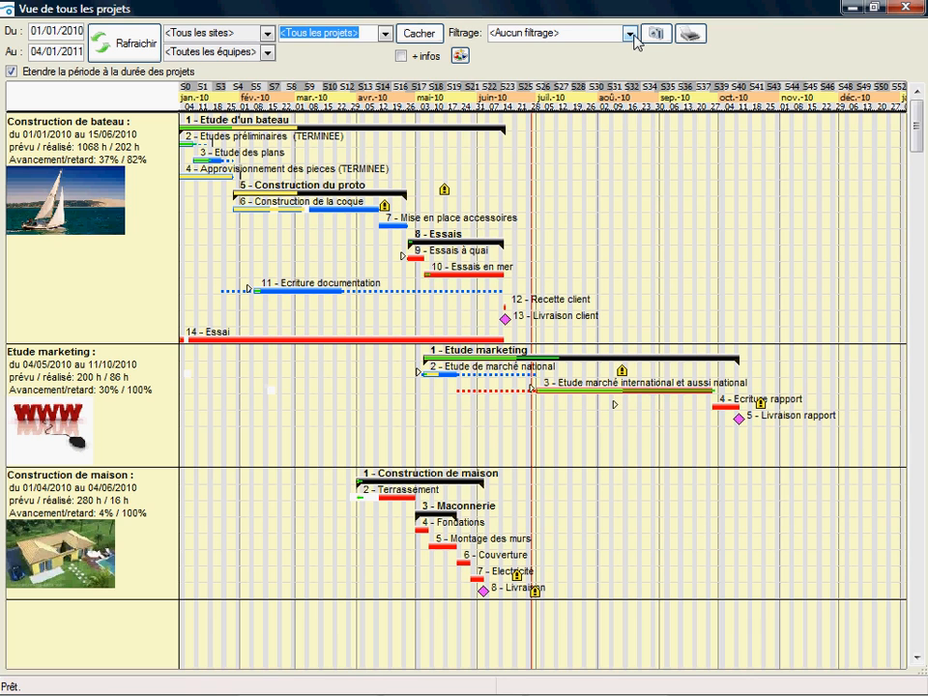
Filter the Gantt of all projects by Taches récapitulatives, followed by Taches en retard.
left_click(558, 33)
left_click(583, 64)
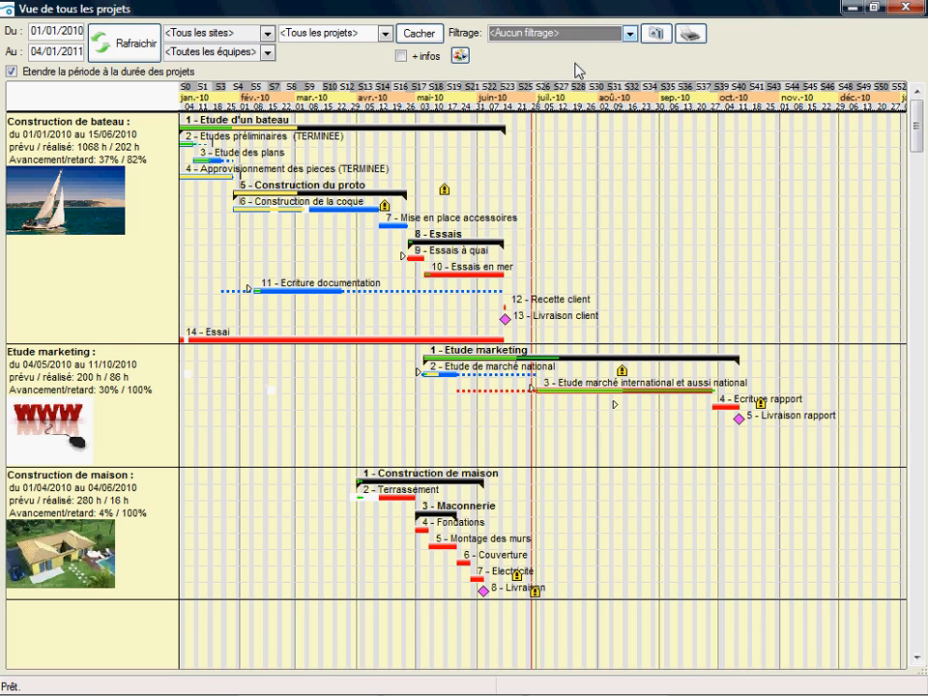
left_click(559, 33)
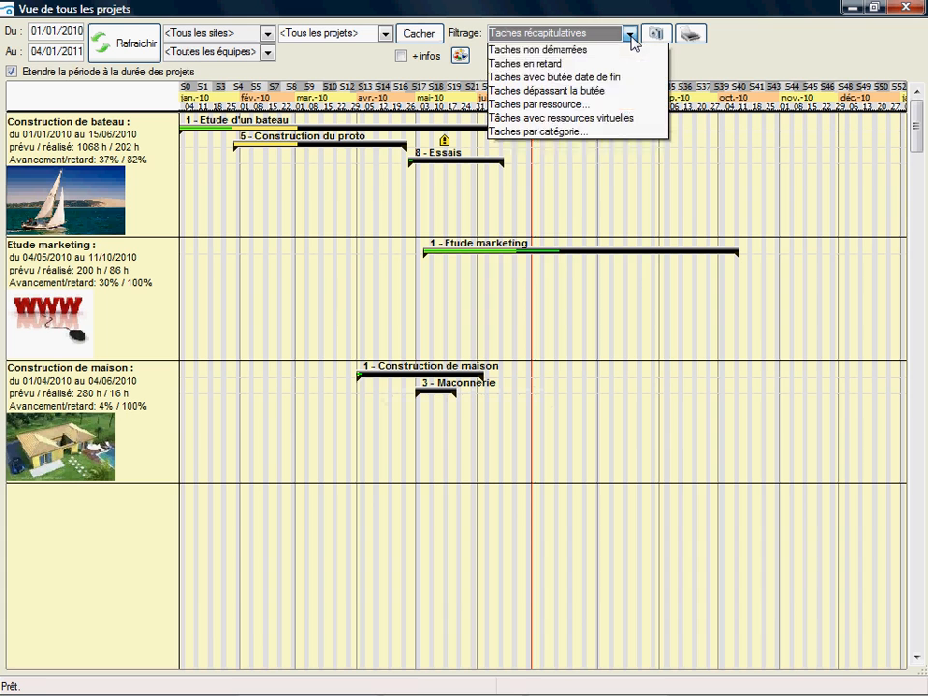
left_click(571, 172)
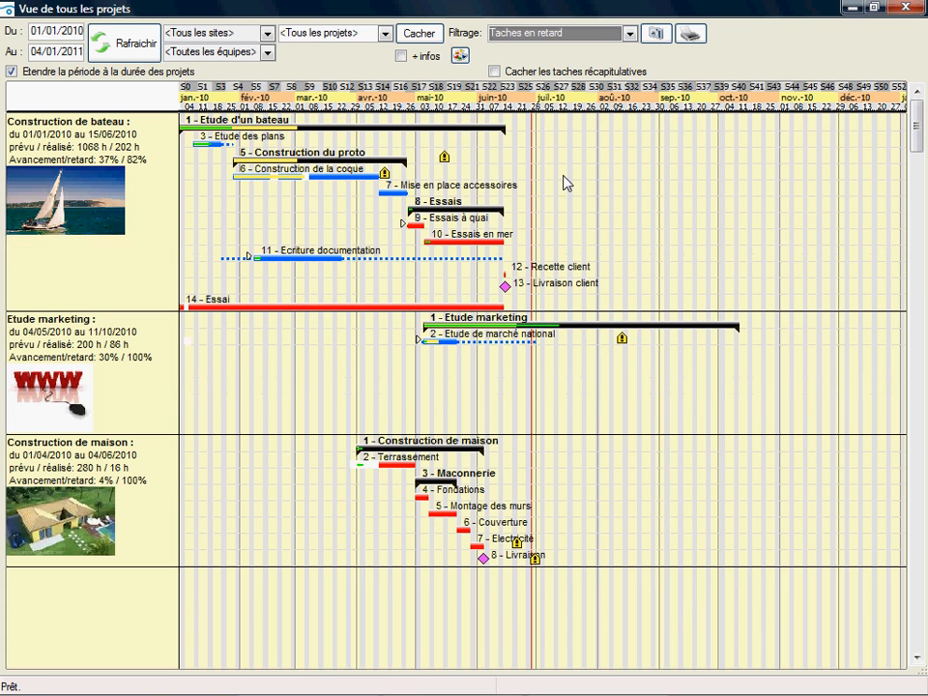
Filter the Gantt of all projects by Taches Jalons, and finish by restoring <Aucun filtrage>.
left_click(629, 34)
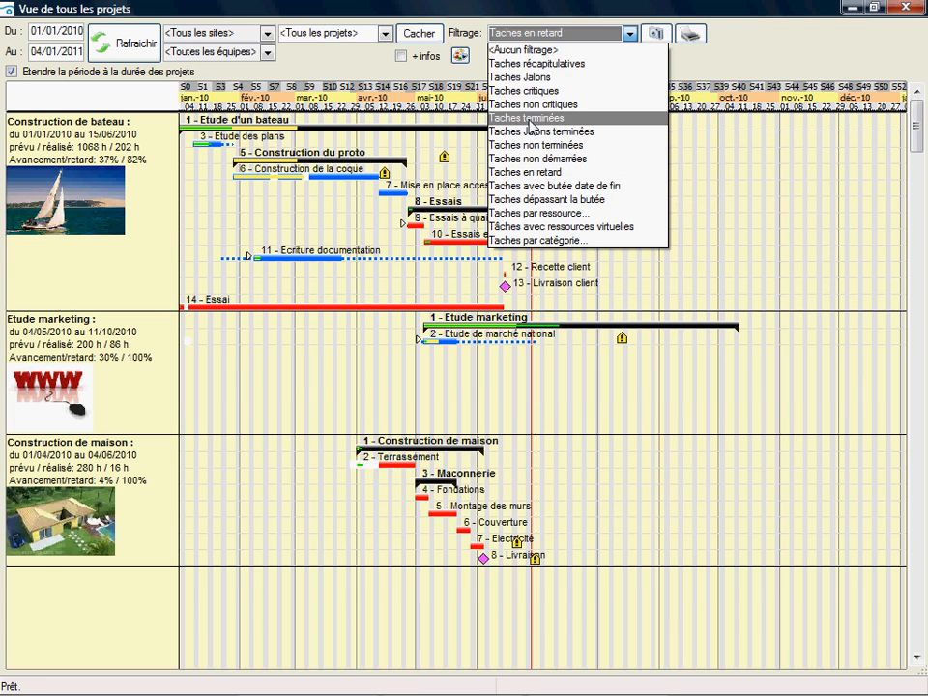
left_click(511, 86)
left_click(629, 33)
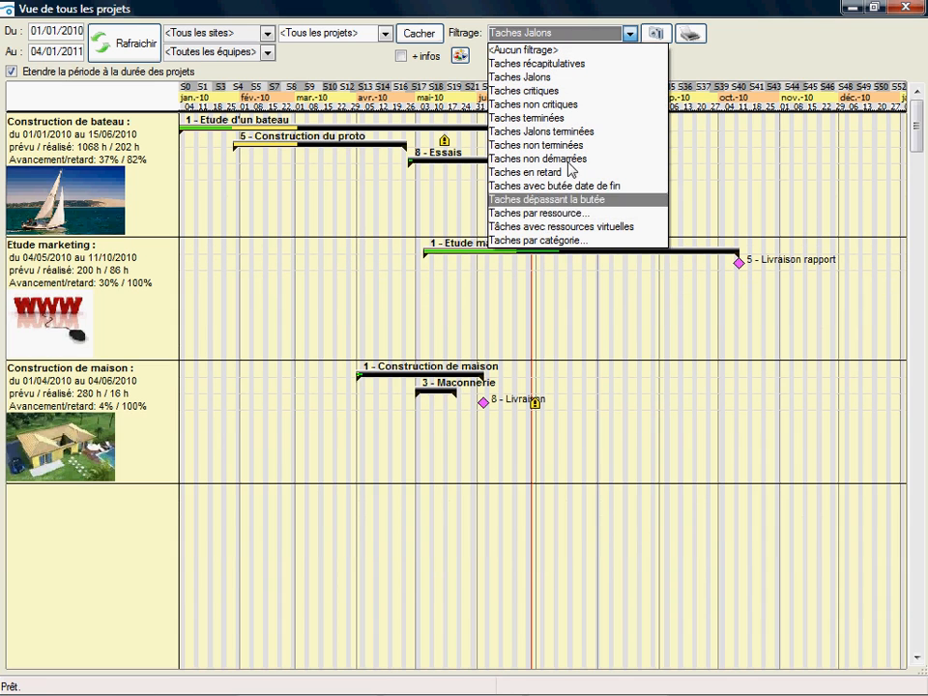
left_click(513, 50)
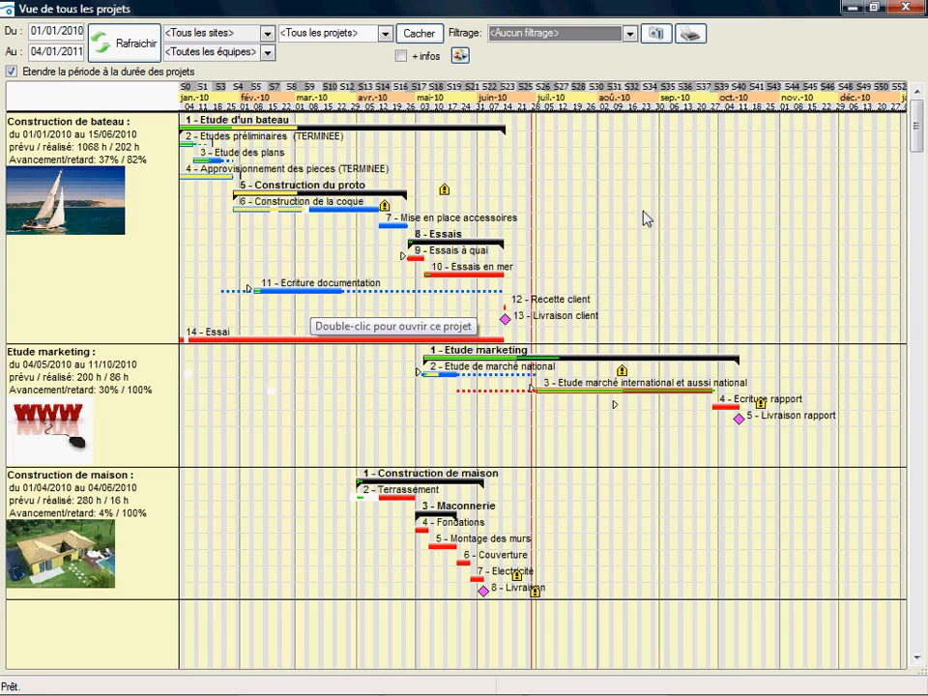
Open the Construction de bateau project and try collapsing and re-expanding its Construction du proto and Essais summary tasks.
double_click(314, 216)
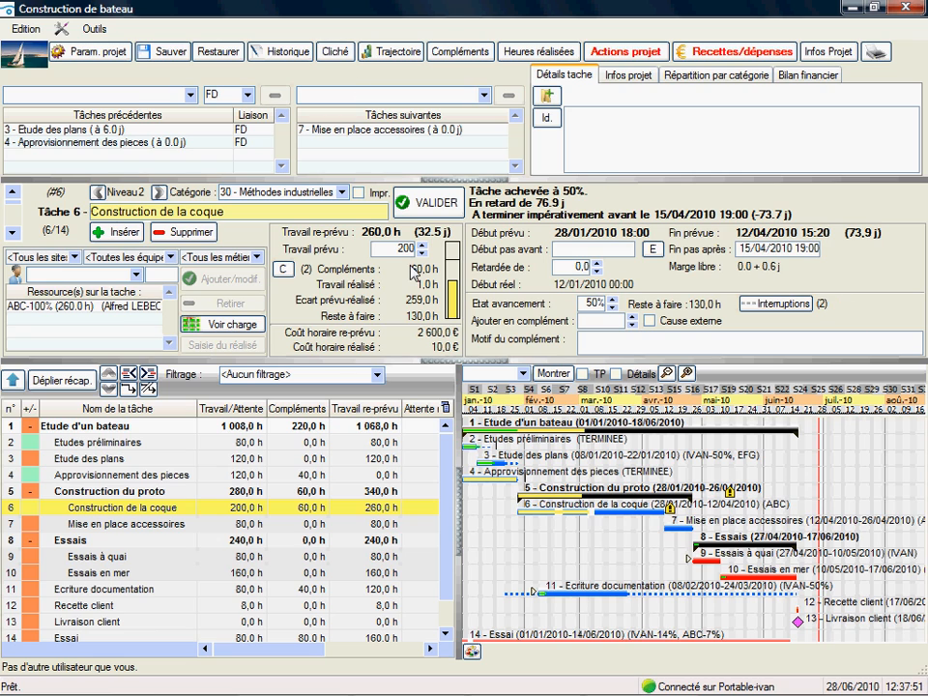
left_click(32, 491)
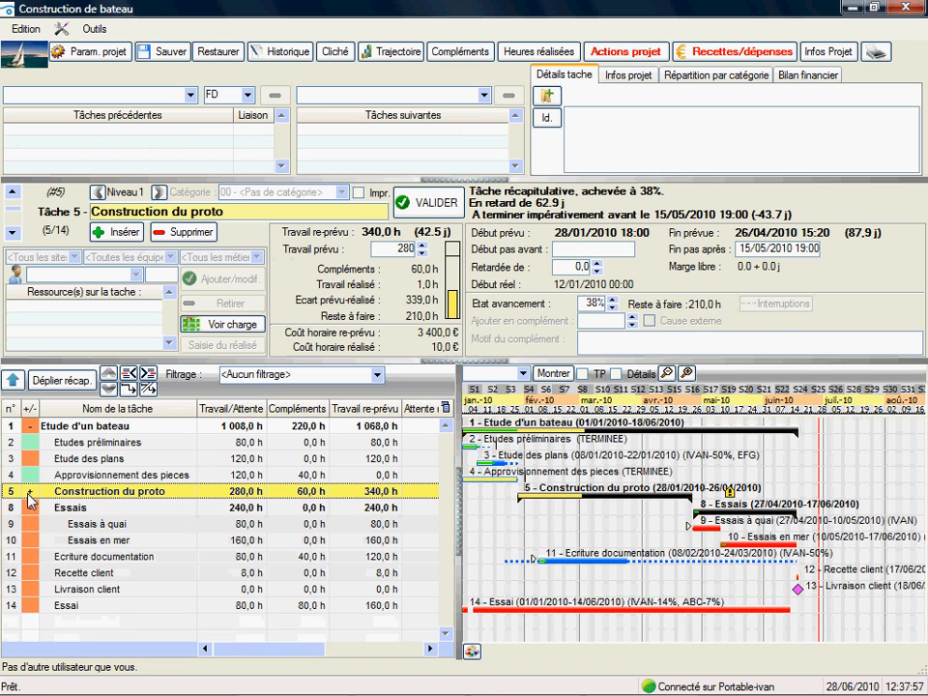
left_click(33, 507)
left_click(33, 509)
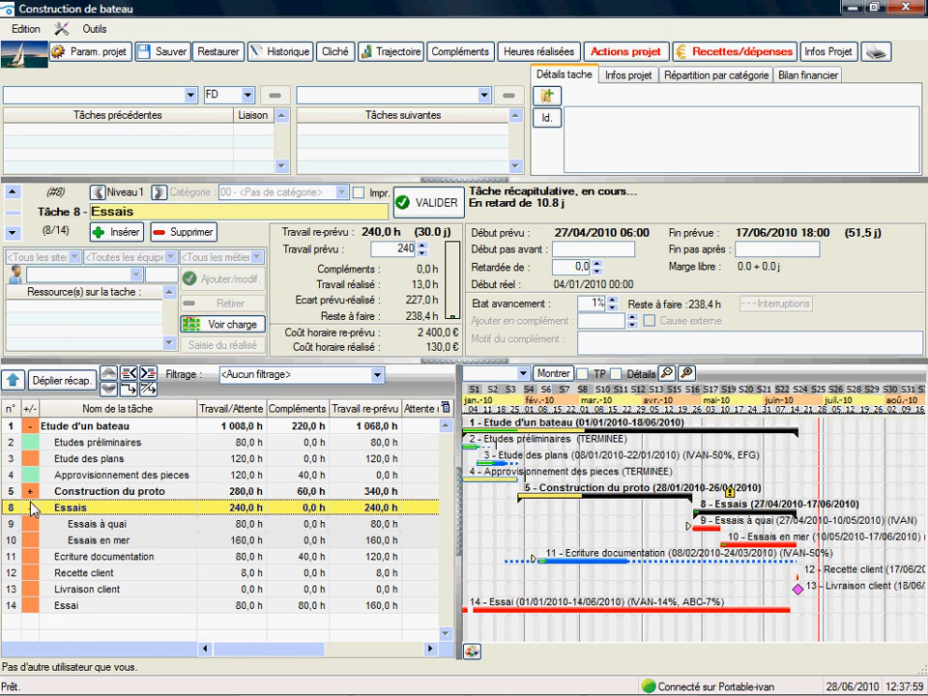
left_click(32, 491)
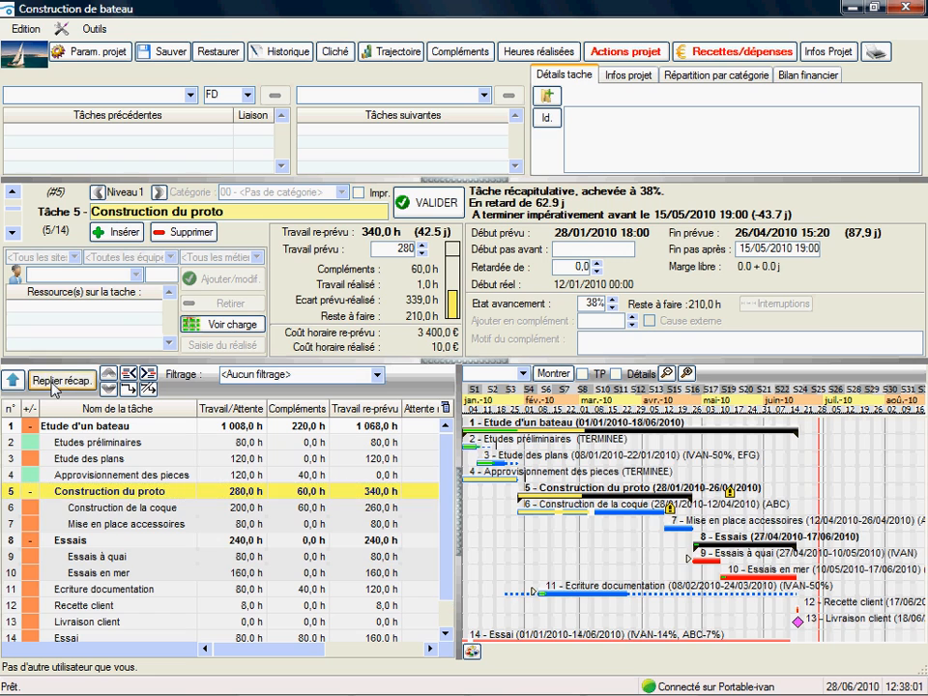
Collapse all summary tasks of the project at once and expand only Essais again.
left_click(55, 381)
left_click(31, 426)
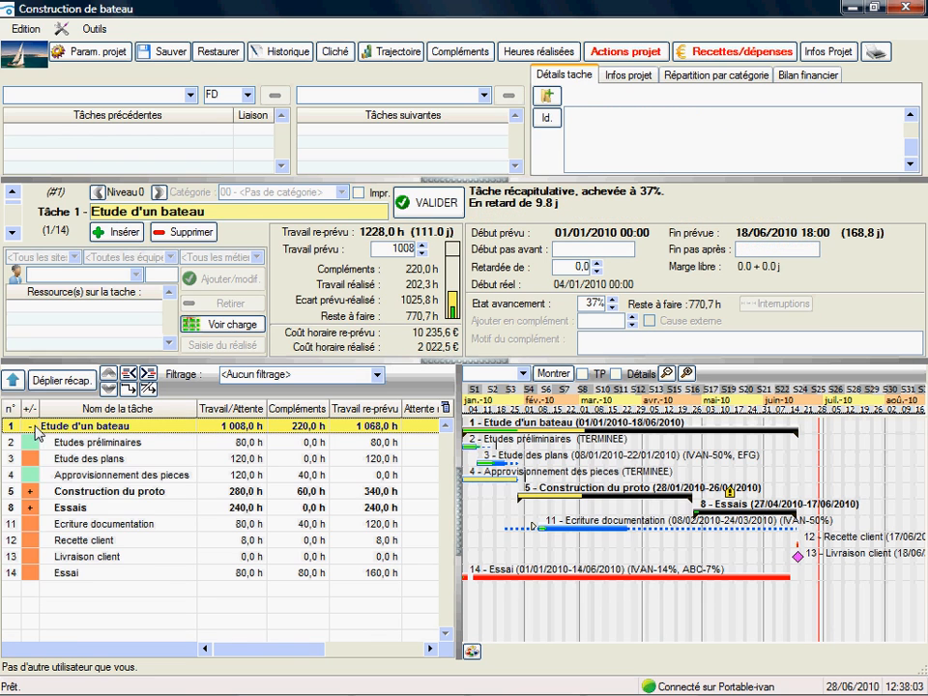
left_click(34, 509)
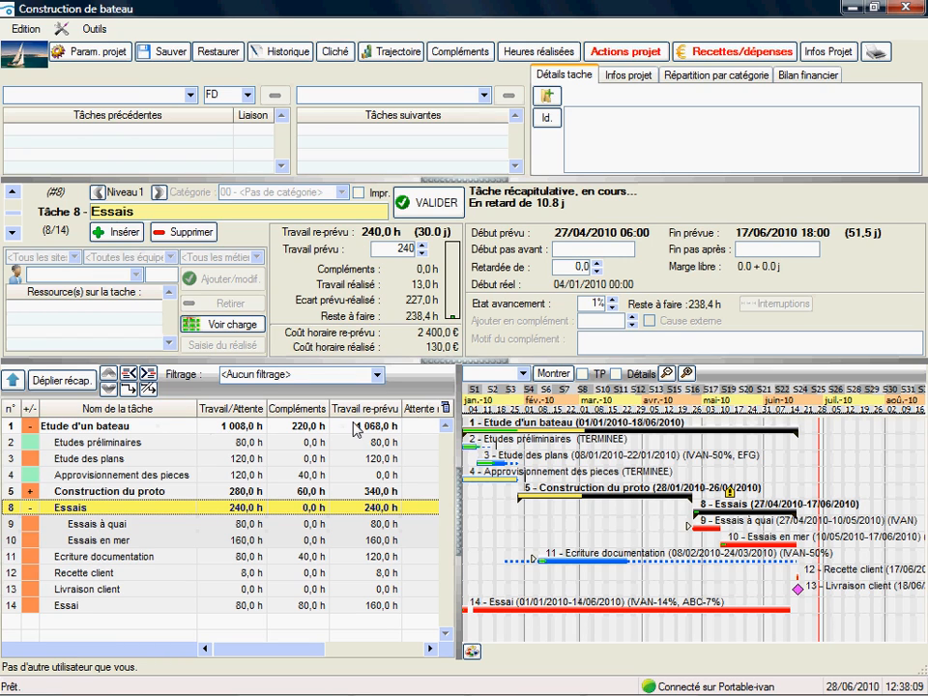
Check the project's late tasks with the Taches en retard filter, trying the hiding of summary tasks, and return to <Aucun filtrage>.
mouse_move(247, 657)
left_mouse_down()
mouse_move(353, 654)
mouse_move(336, 651)
mouse_move(360, 660)
mouse_move(252, 659)
left_mouse_up()
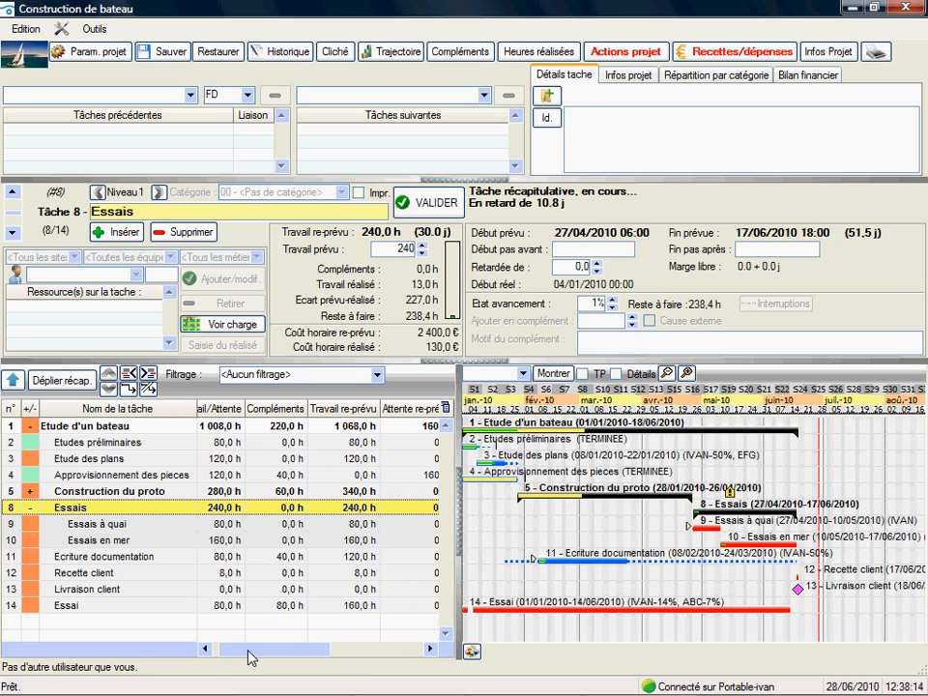
left_click(372, 377)
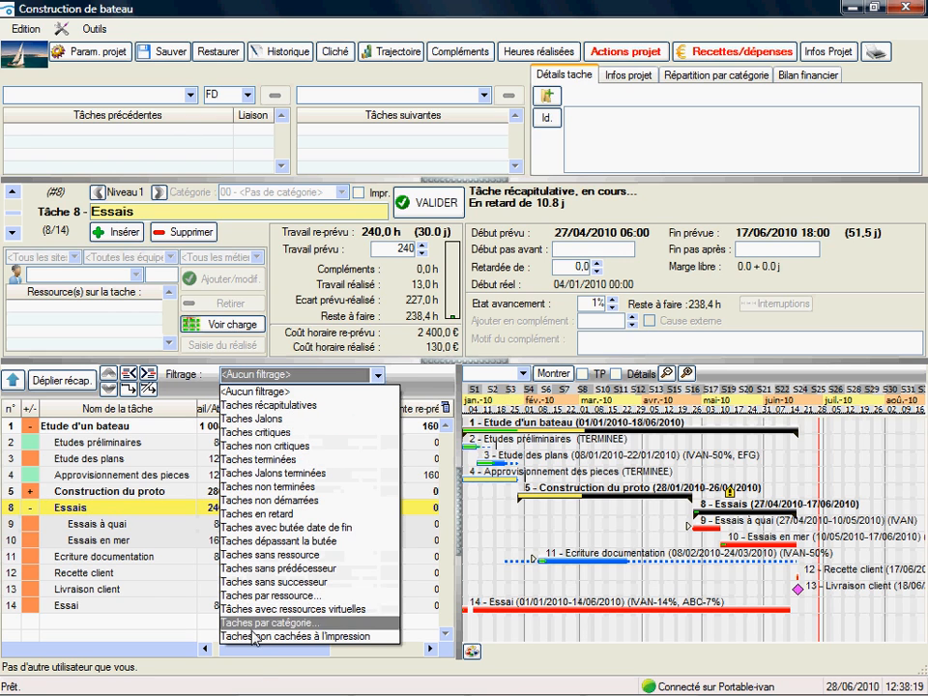
left_click(257, 515)
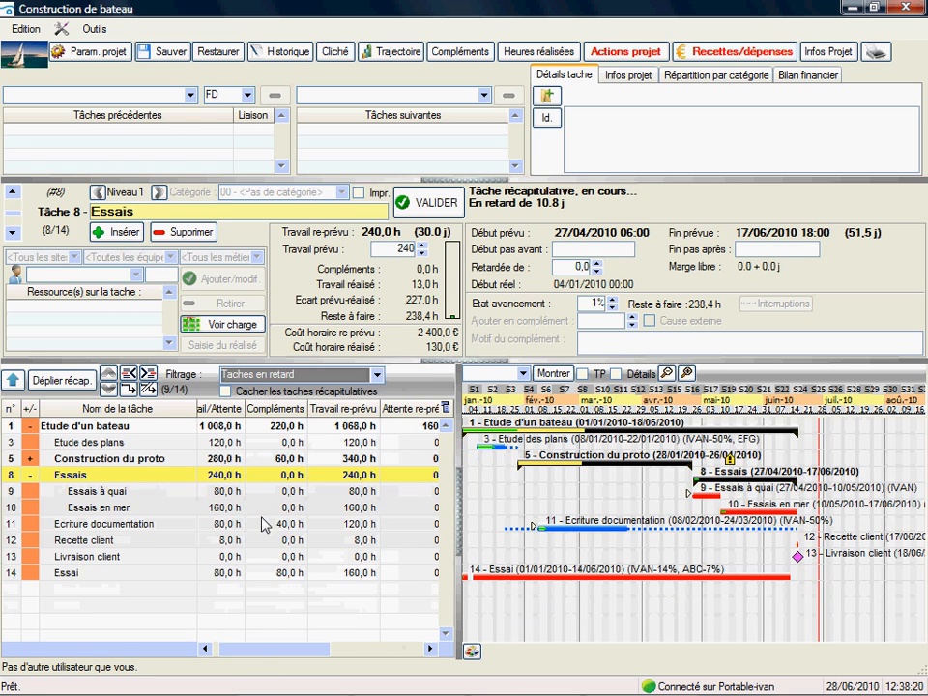
left_click(338, 393)
left_click(337, 394)
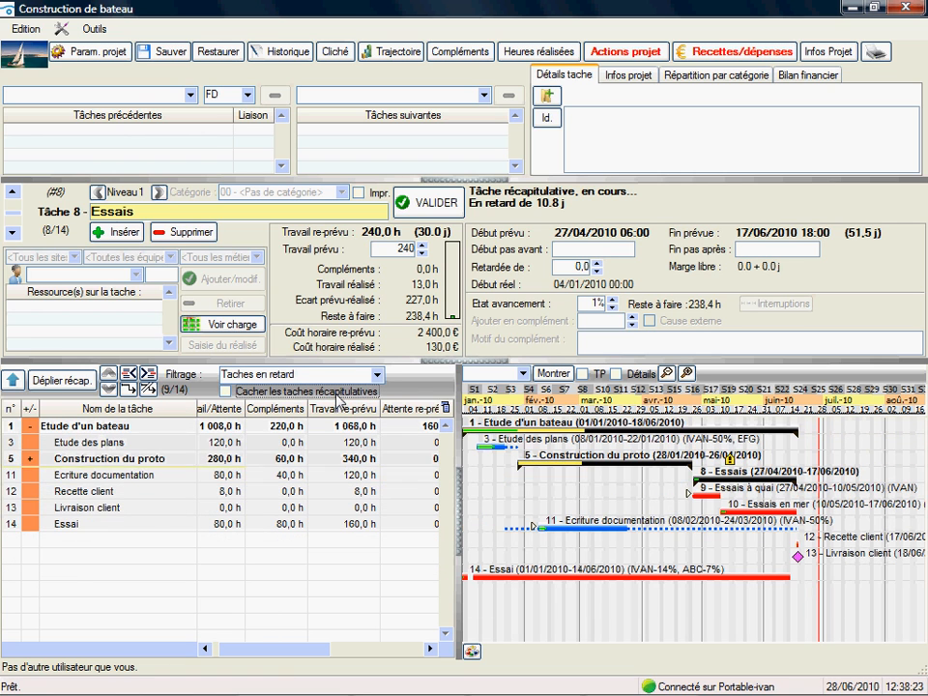
left_click(379, 375)
left_click(252, 388)
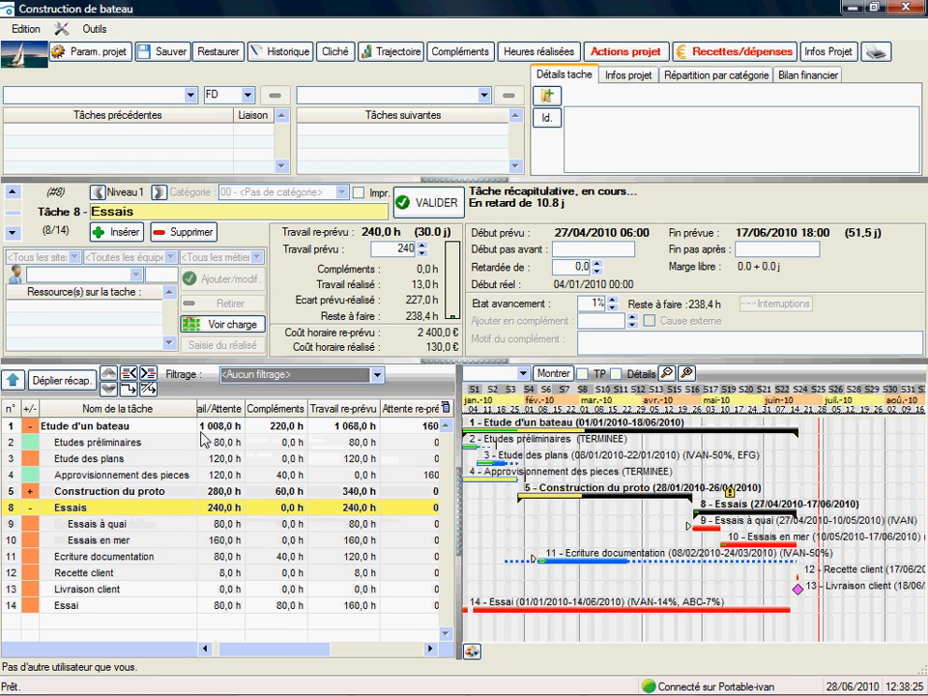
Select the Etudes préliminaires and Etude des plans tasks and review the commands available for the selection, applying none.
left_click(74, 443)
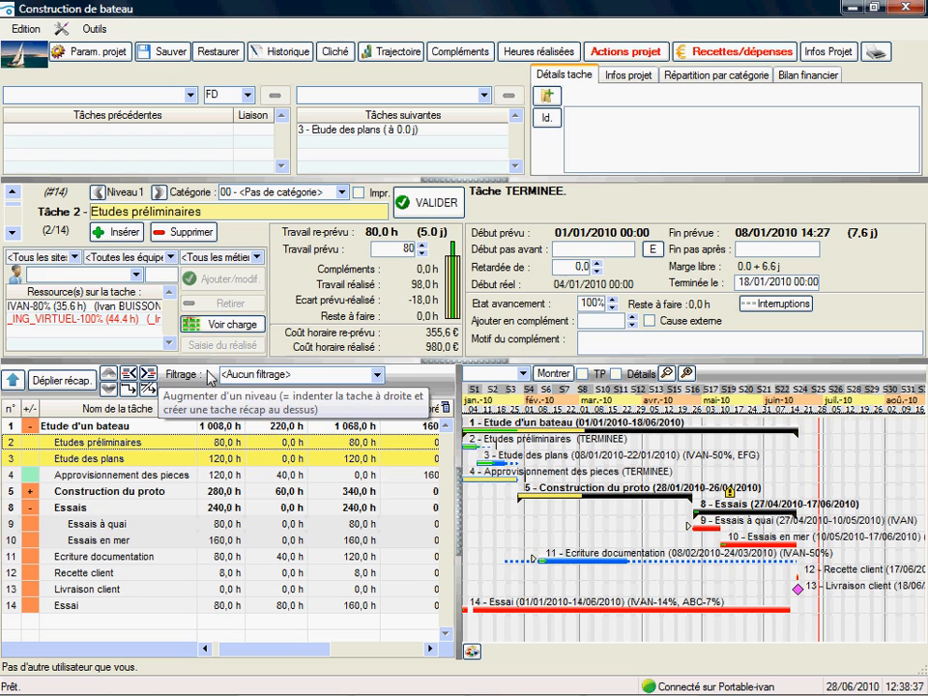
right_click(94, 443)
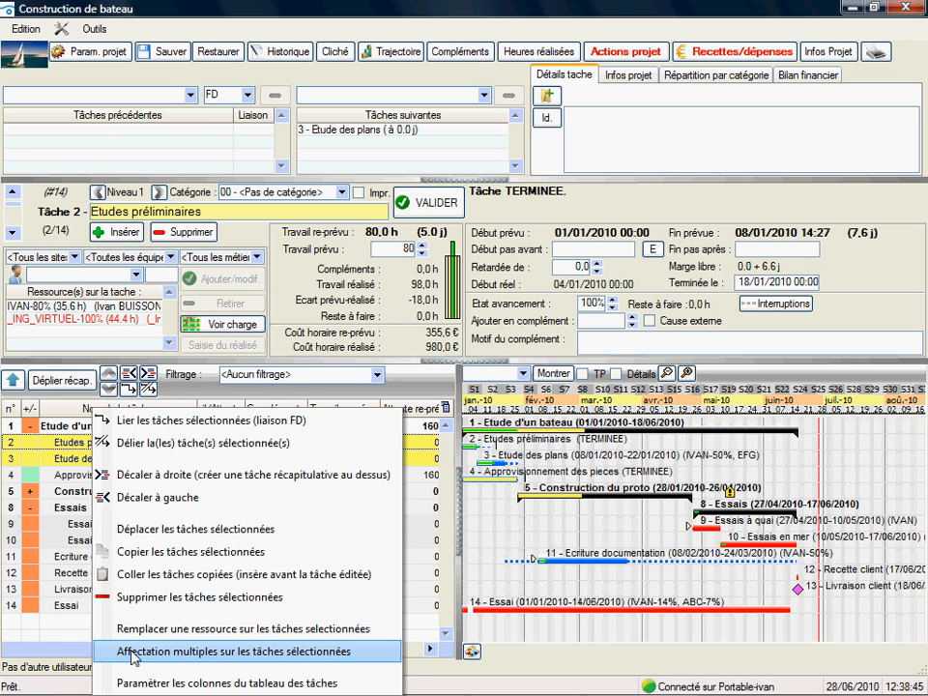
left_click(413, 537)
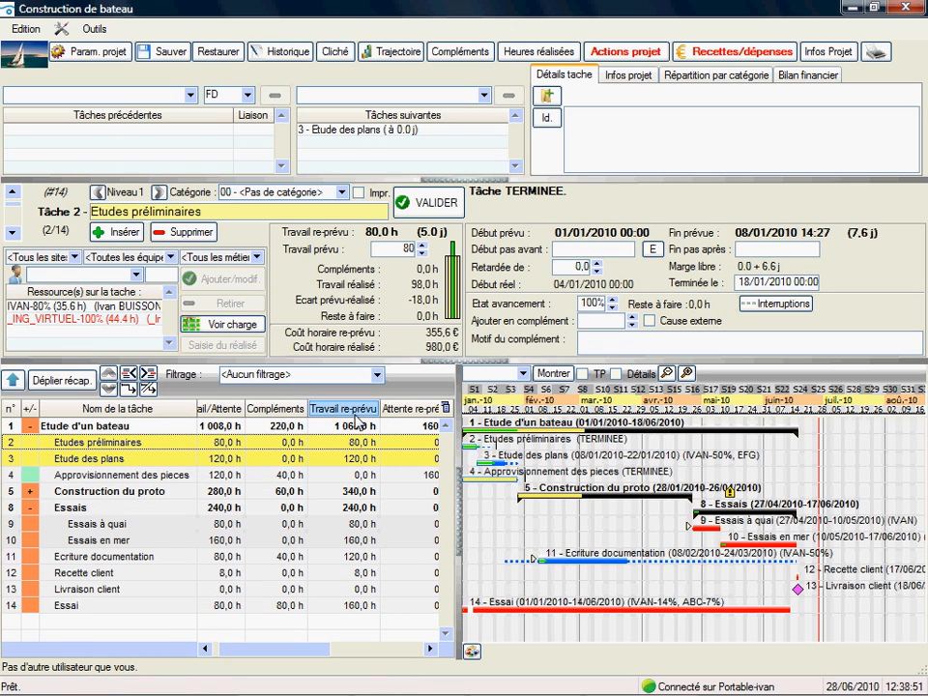
Enlarge the task table and Gantt to the full window height and expand the Construction du proto summary task.
left_click(13, 380)
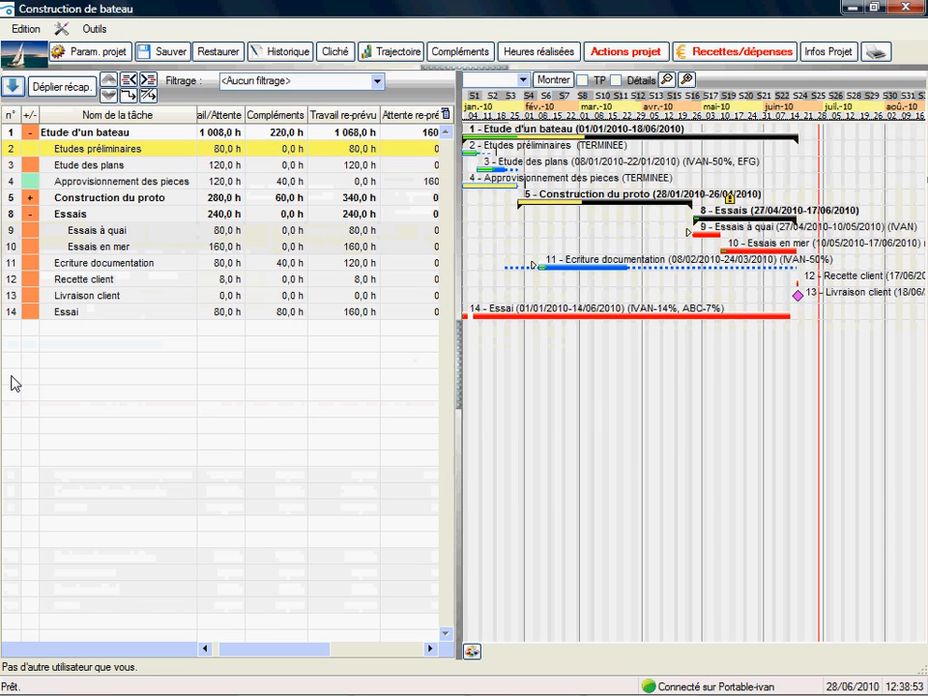
left_click(30, 198)
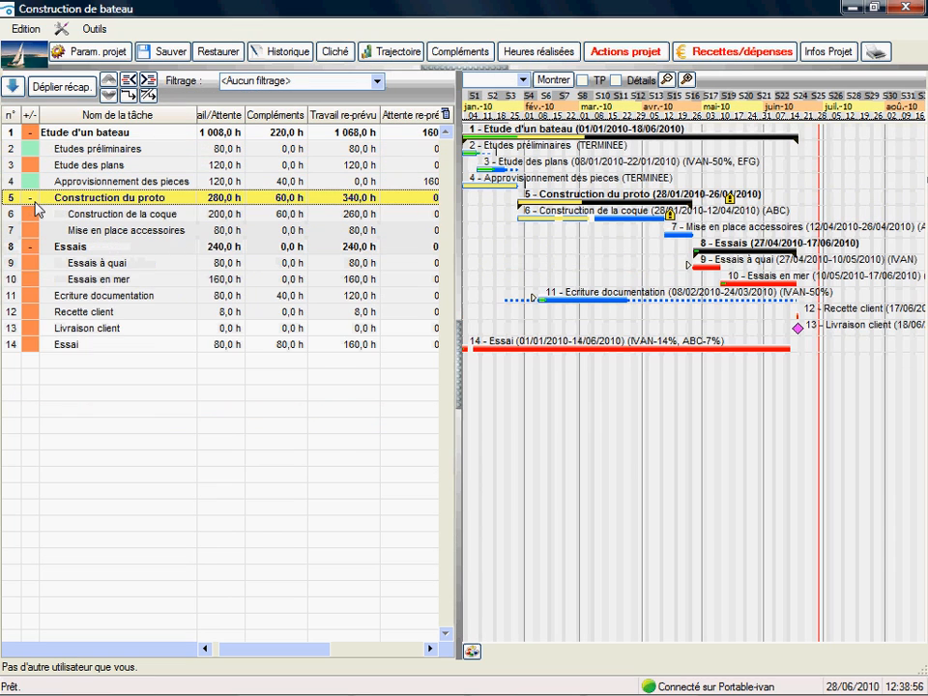
Display the logged-in user's own workload chart beneath the project Gantt.
left_click(524, 80)
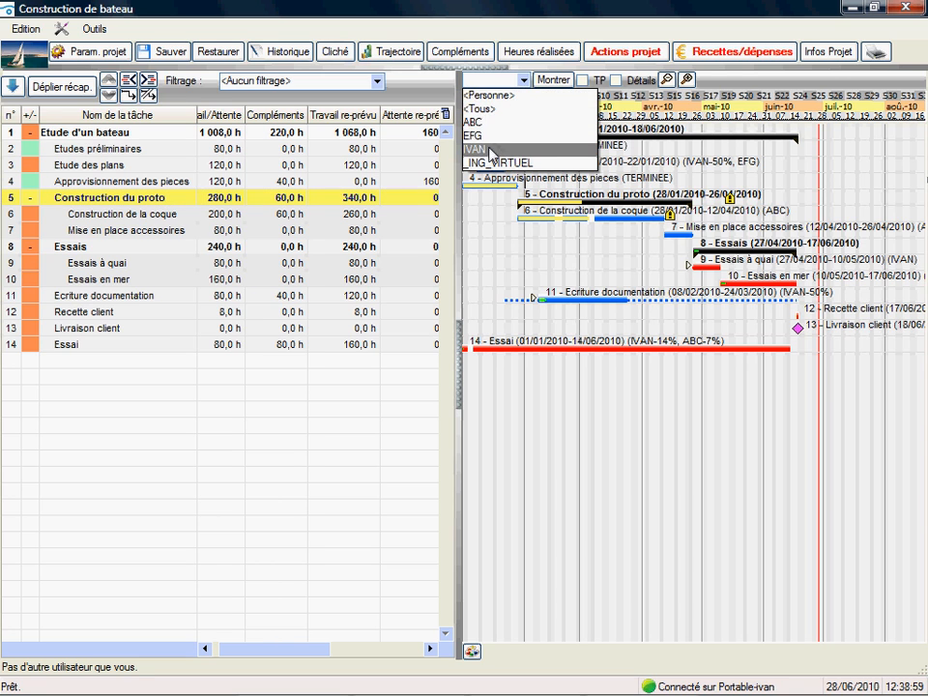
left_click(527, 149)
left_click(555, 82)
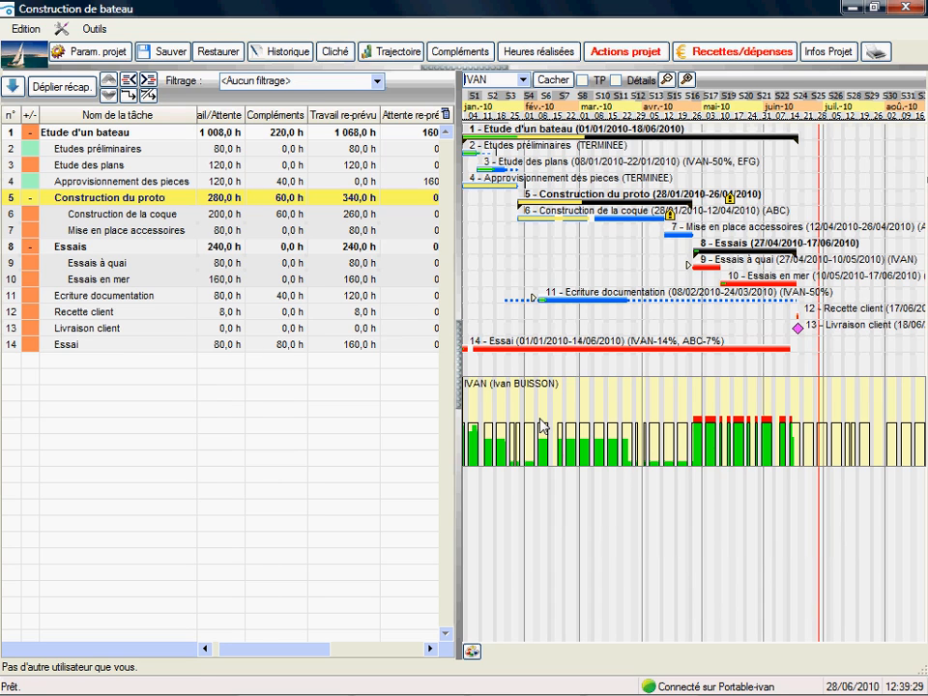
Display the workload charts of all project resources beneath the Gantt using the <Tous> option.
left_click(522, 80)
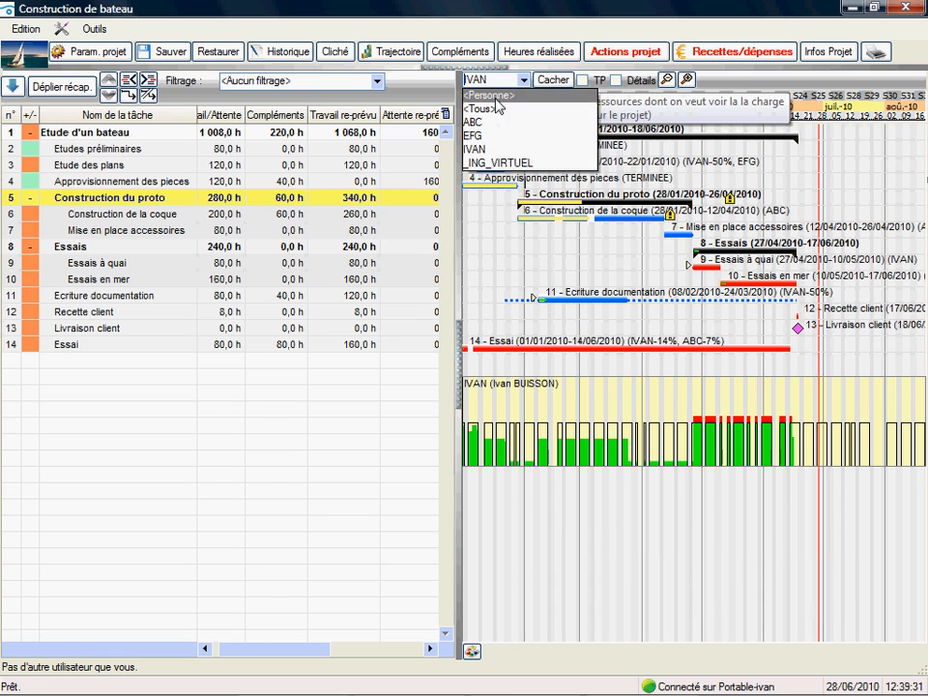
left_click(519, 106)
left_click(553, 79)
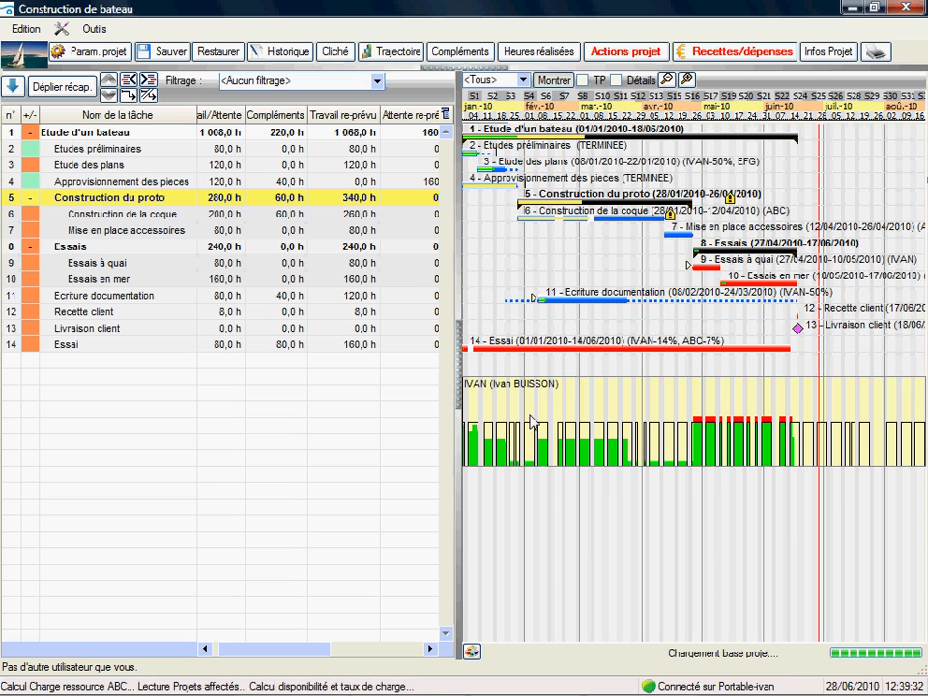
left_click_drag(561, 408, 568, 371)
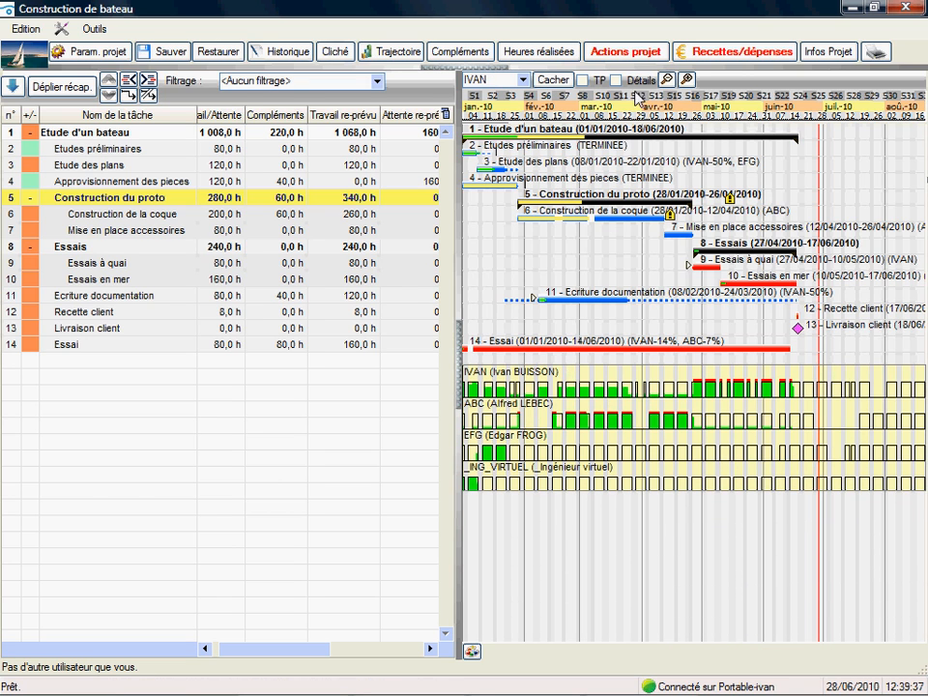
Turn on the TP option for the workload charts and examine the ABC resource's load at day scale across April and May 2010.
left_click(584, 80)
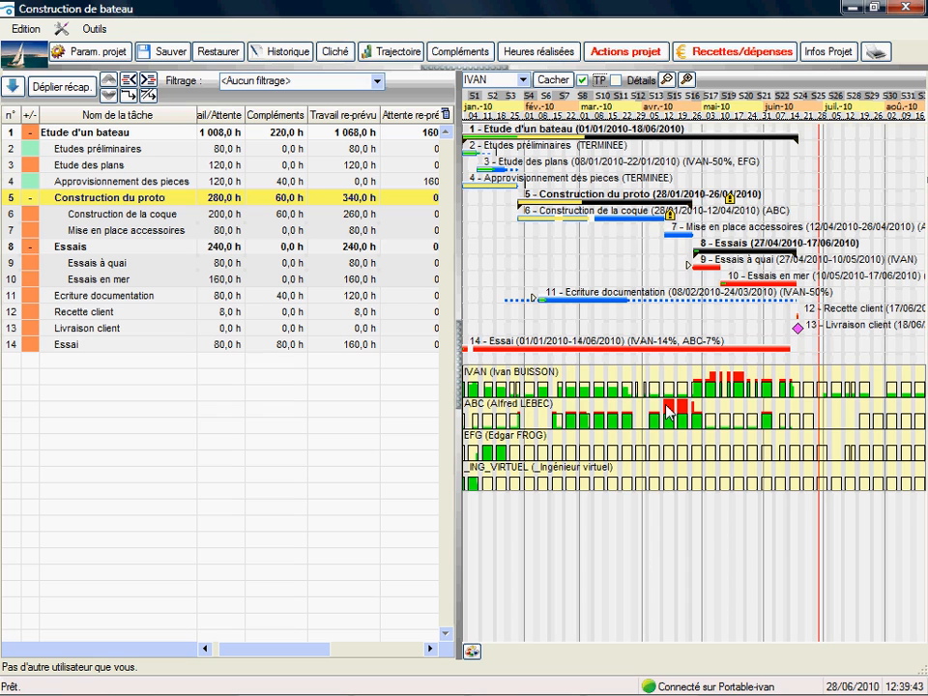
left_click(674, 414)
left_click_drag(457, 290, 309, 367)
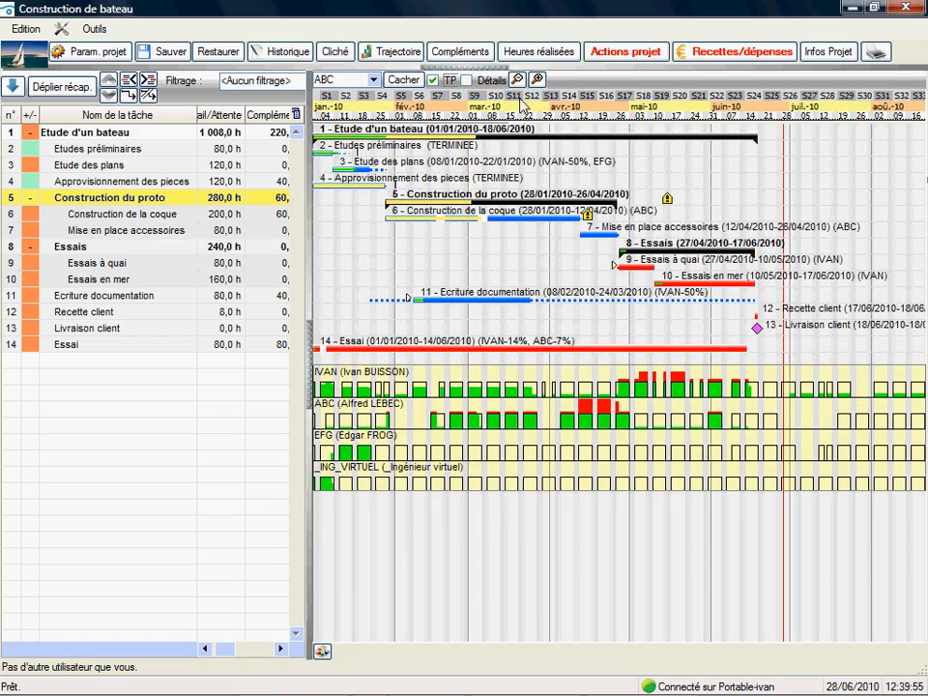
left_click(537, 80)
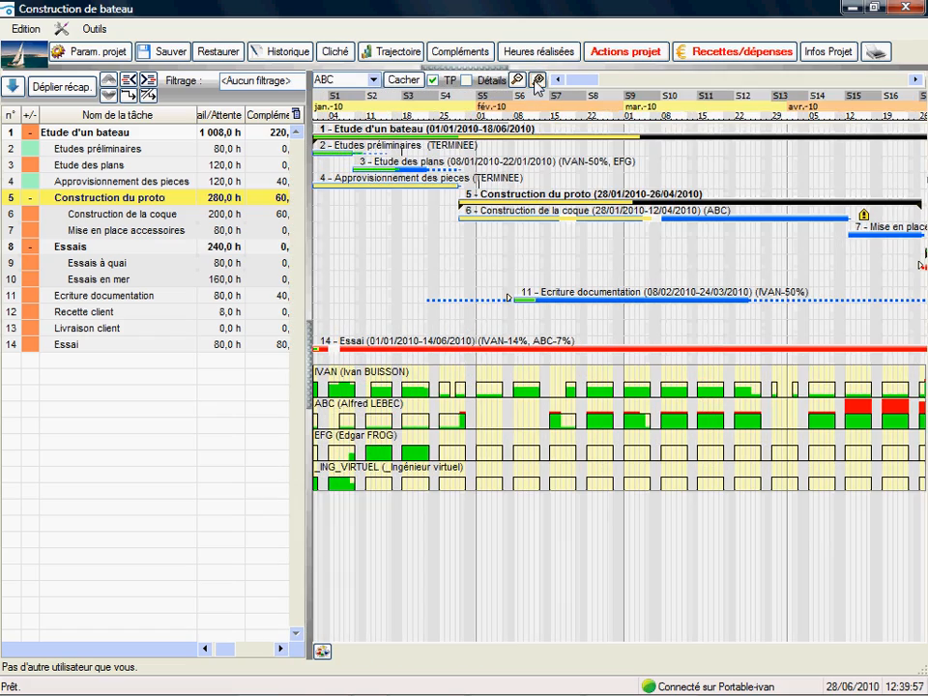
left_click(538, 80)
left_click_drag(586, 81, 758, 85)
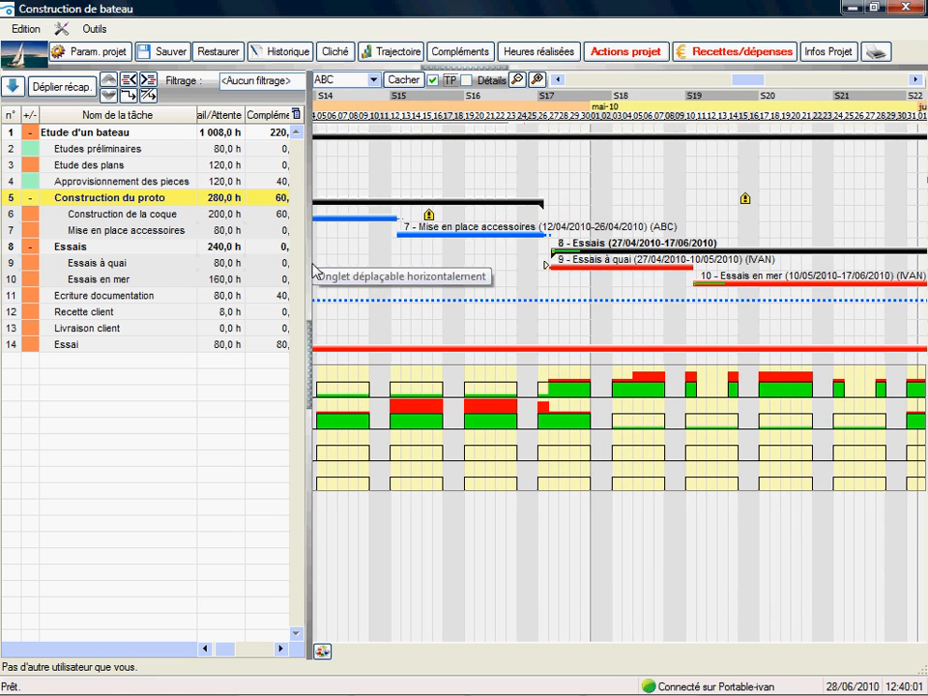
Restore the task editing panes above the table and review the Construction de la coque task's name, planned work and linked tasks.
left_click(12, 90)
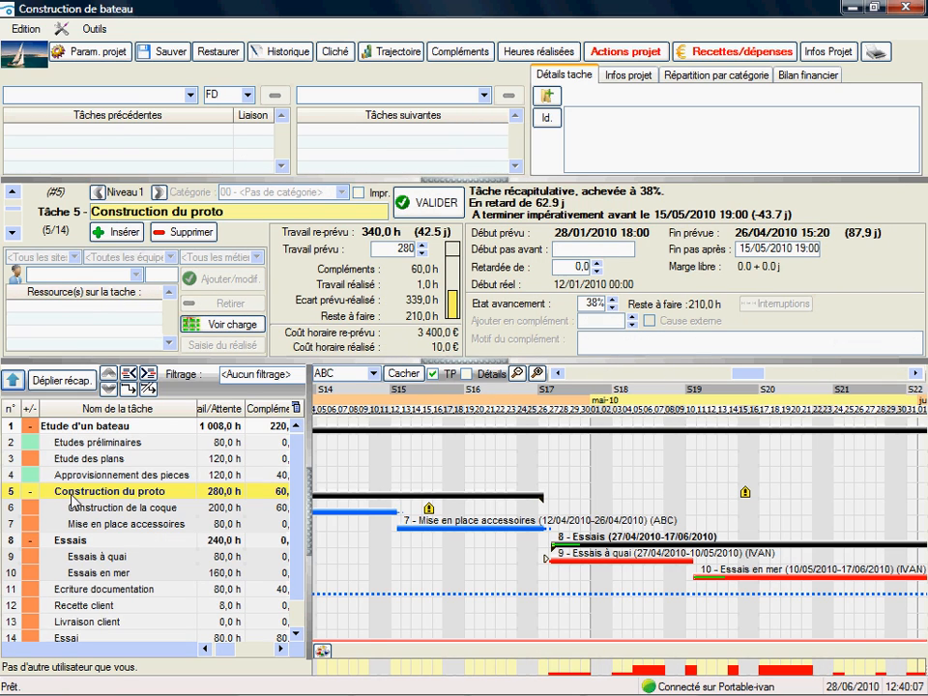
left_click(129, 508)
left_click_drag(232, 219, 1, 212)
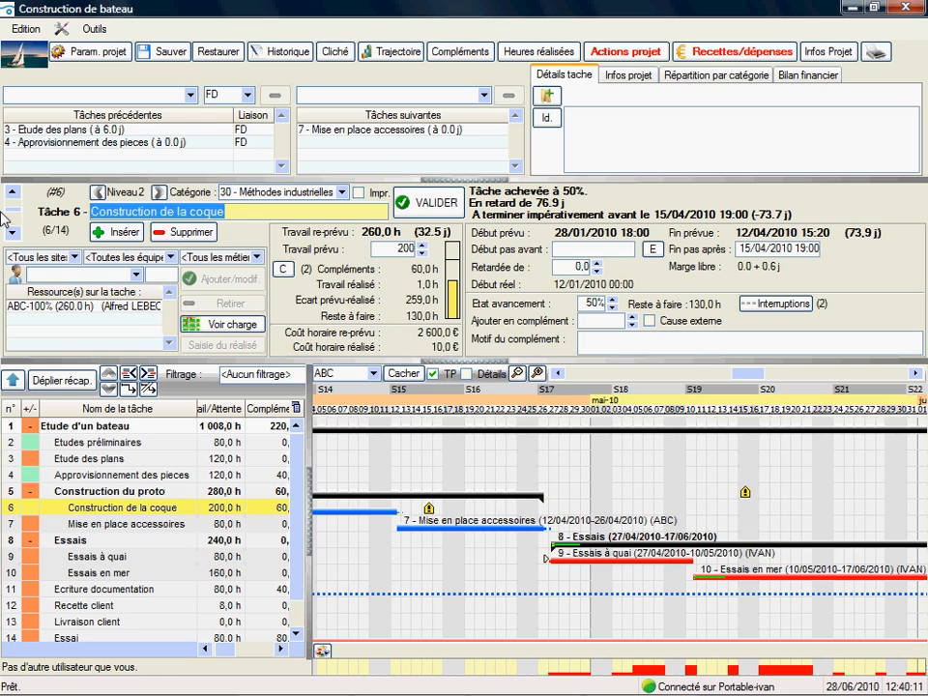
double_click(397, 245)
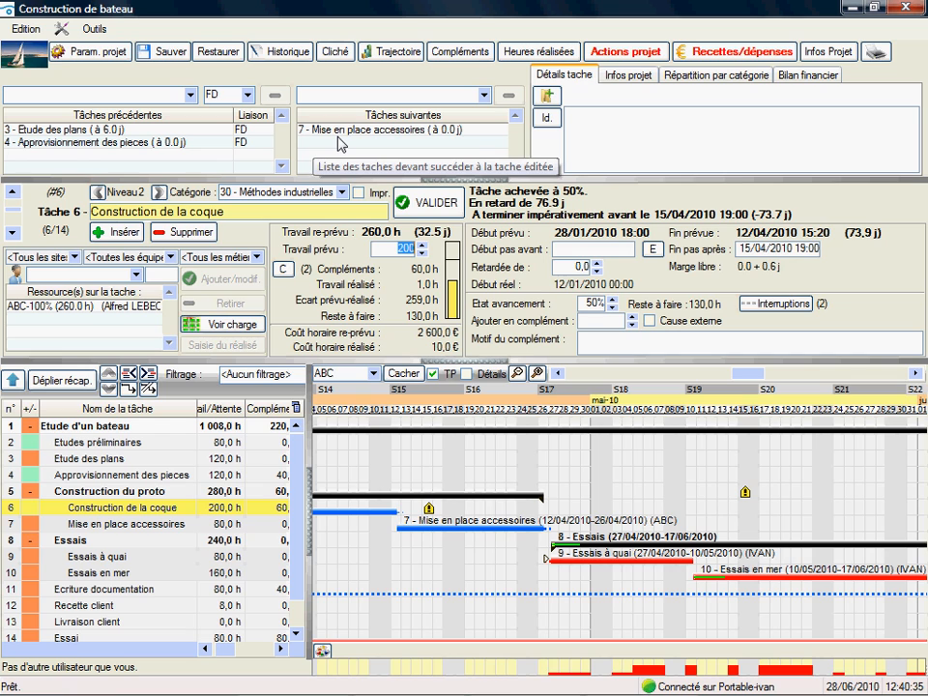
Review the resources assigned to Etudes préliminaires and Etude des plans, and check the list of assignable resources without adding any.
left_click(92, 442)
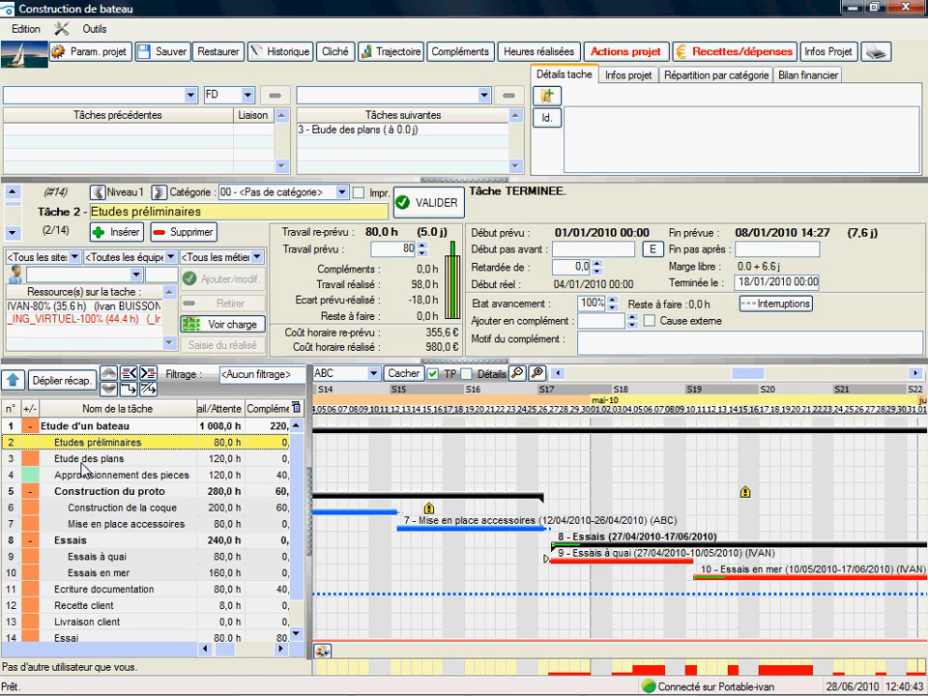
left_click(85, 468)
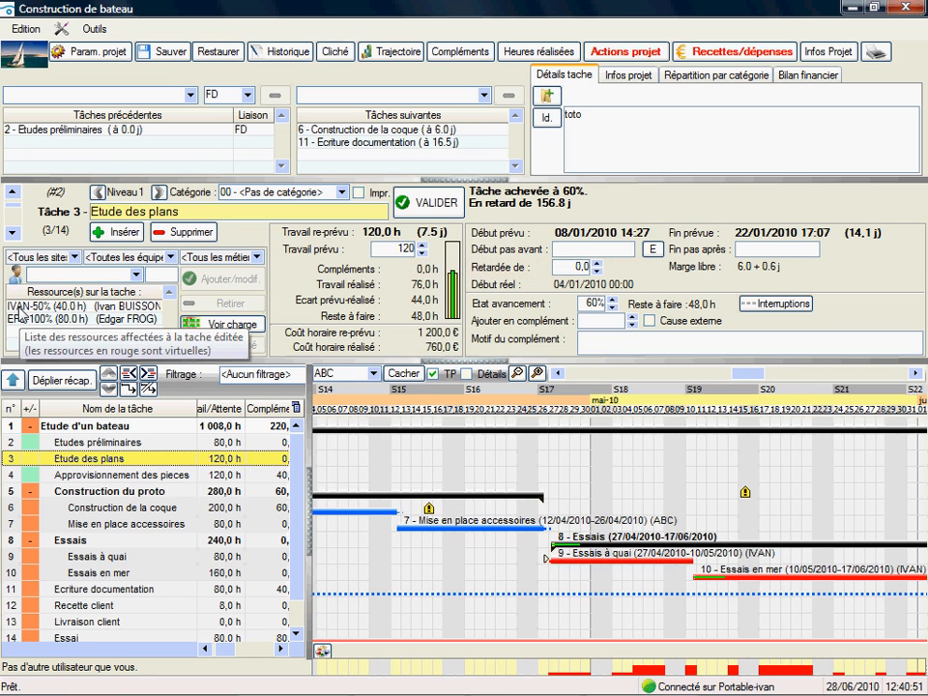
left_click(139, 274)
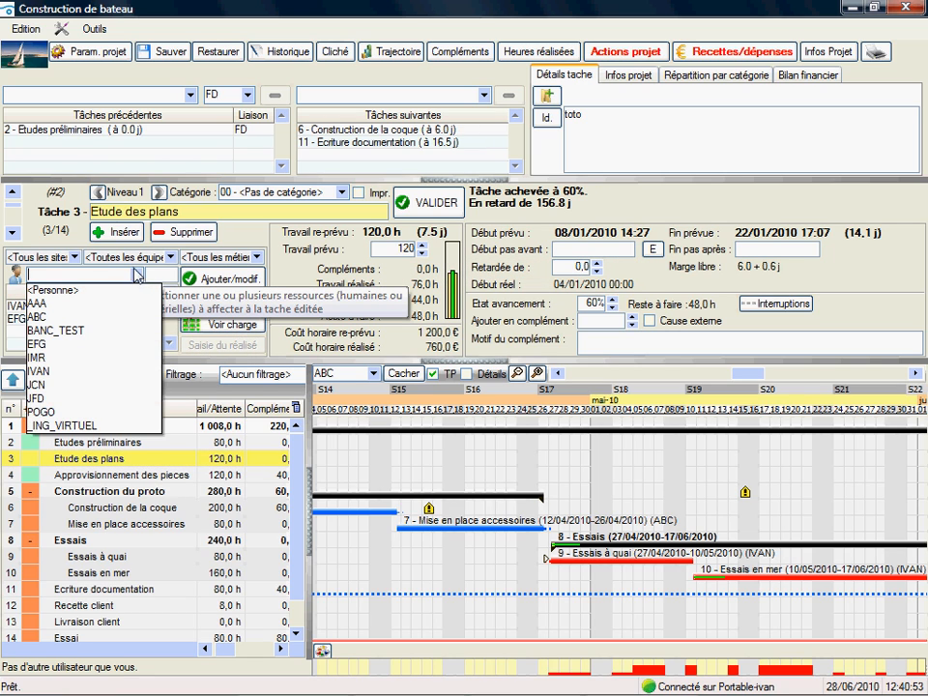
left_click(138, 275)
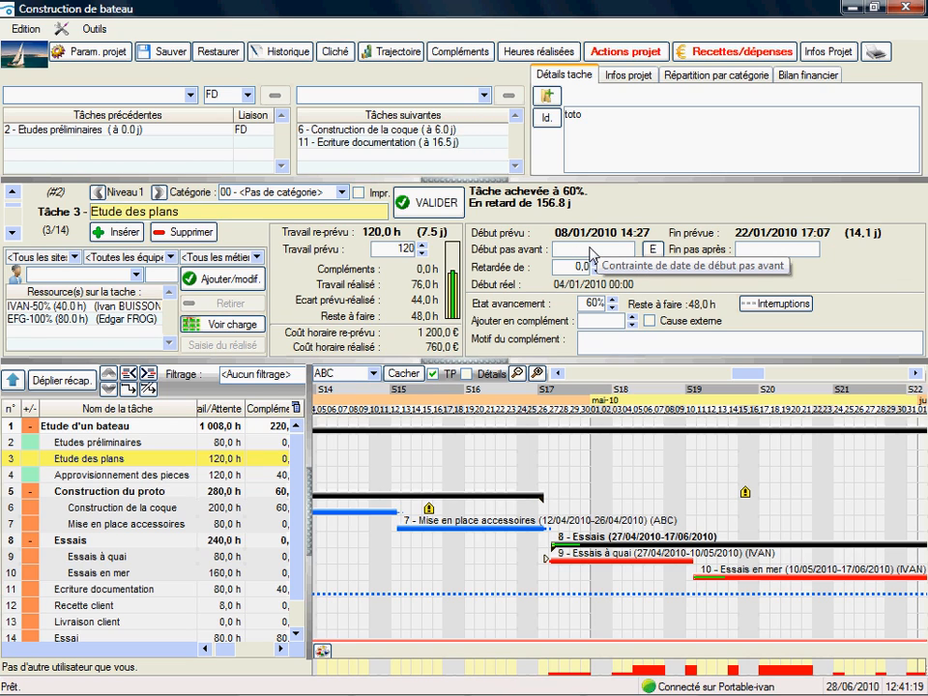
Examine the dates, constraints and progress of Essais à quai, Construction de la coque, Etude des plans, Approvisionnement des pieces and Construction du proto from the full-project Gantt.
left_click(522, 373)
left_click(522, 373)
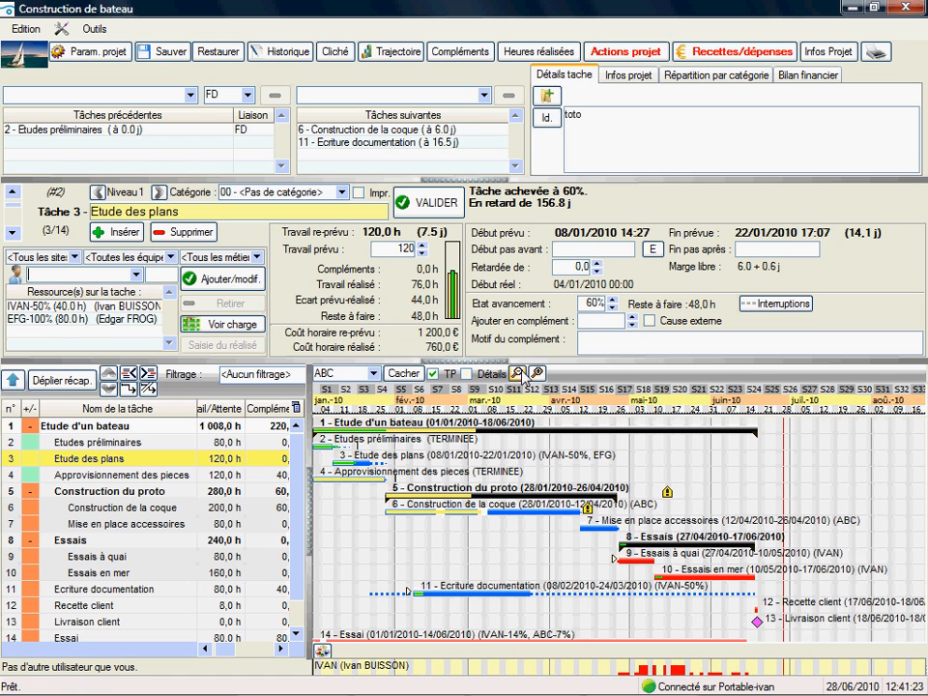
left_click(636, 561)
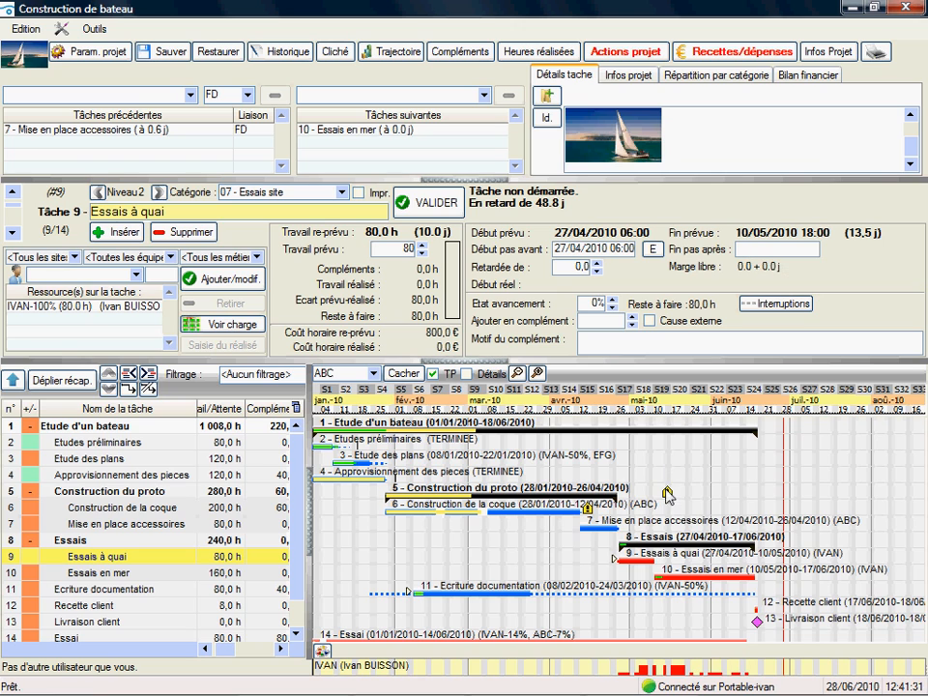
left_click(581, 508)
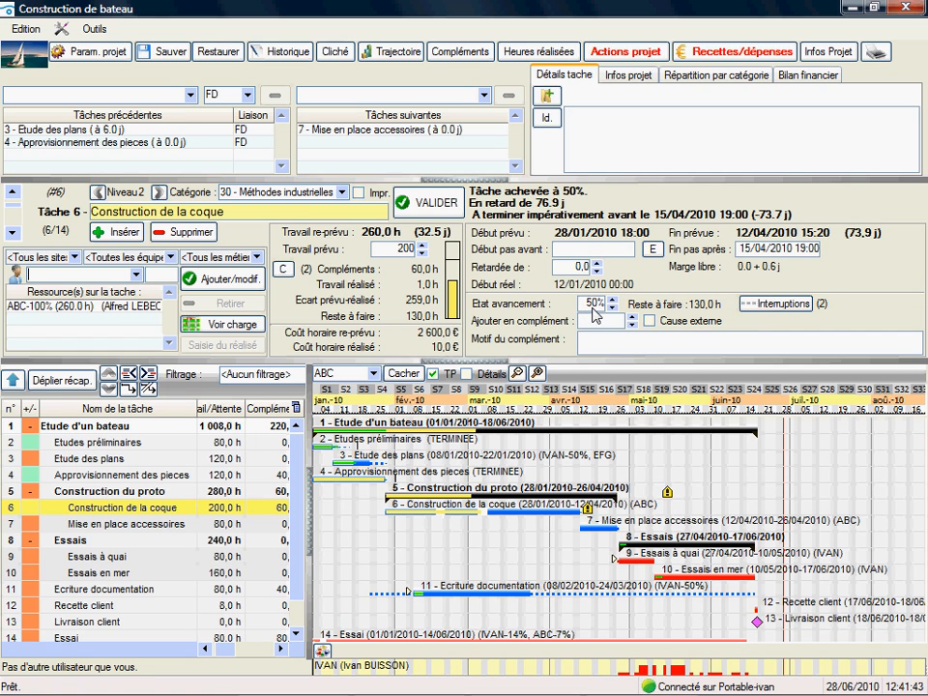
left_click(343, 464)
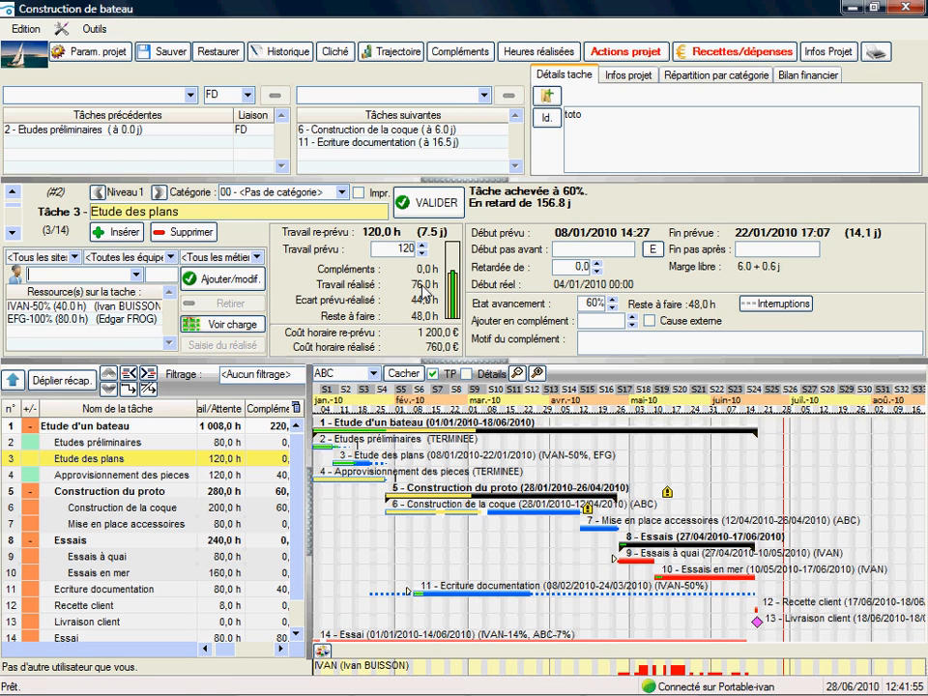
left_click(370, 480)
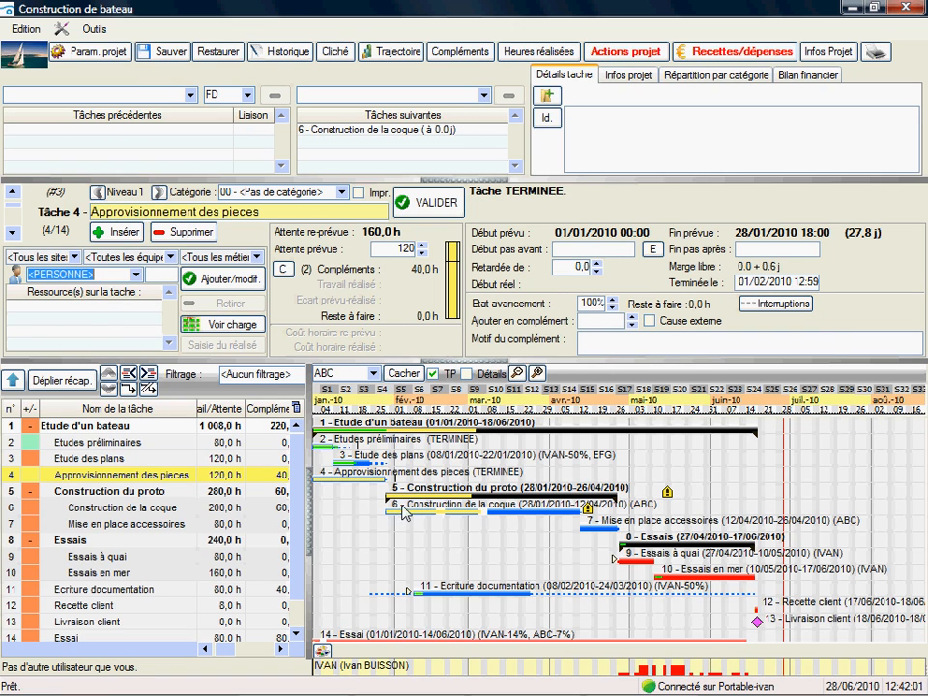
left_click(404, 492)
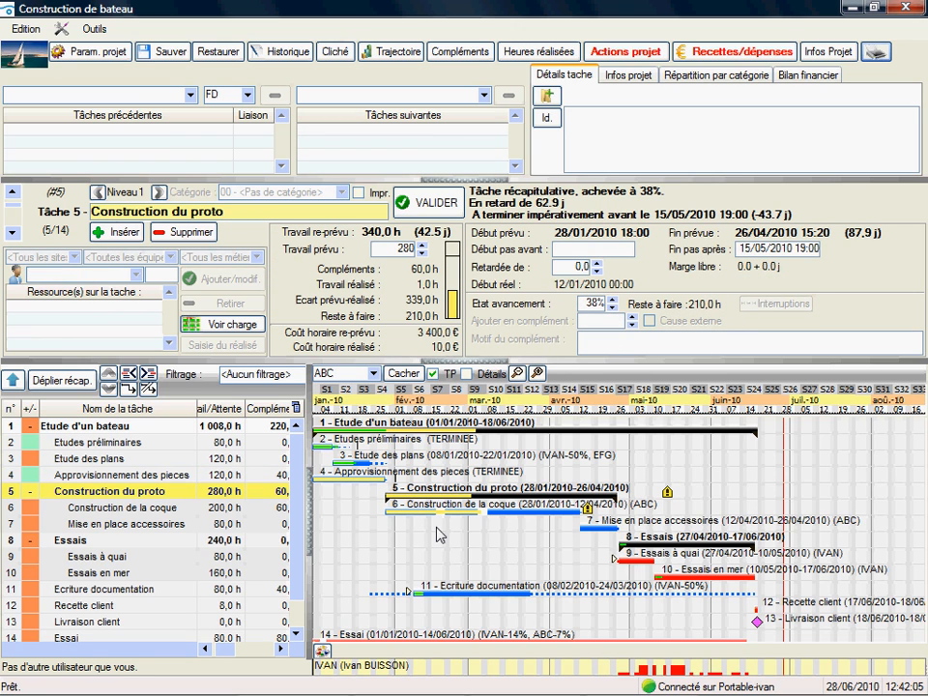
View the project's trajectory chart of target, planned and actual hours for all task categories, and close it.
left_click(382, 52)
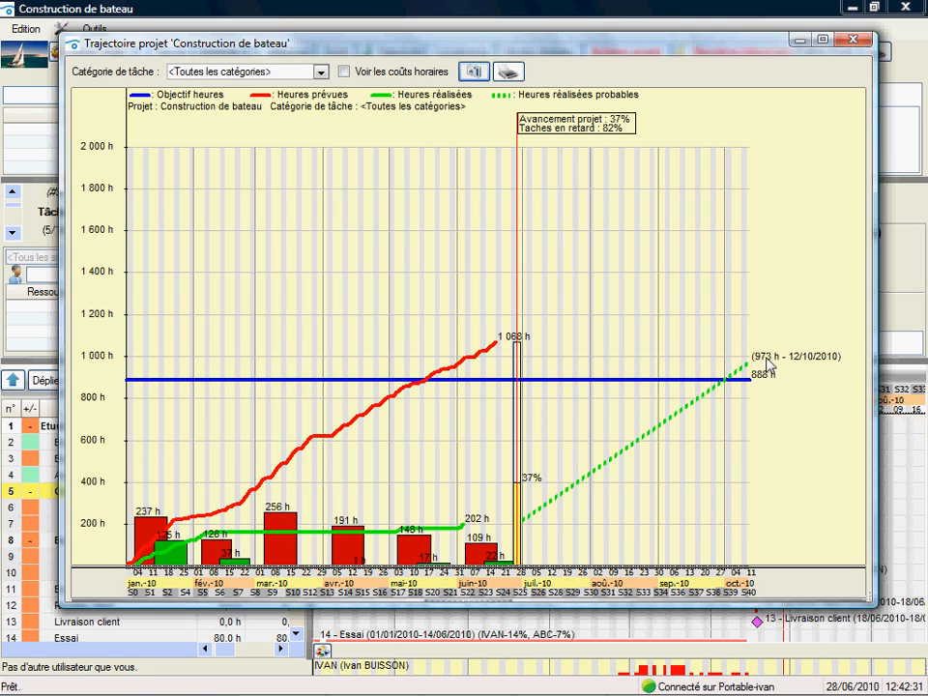
left_click(853, 40)
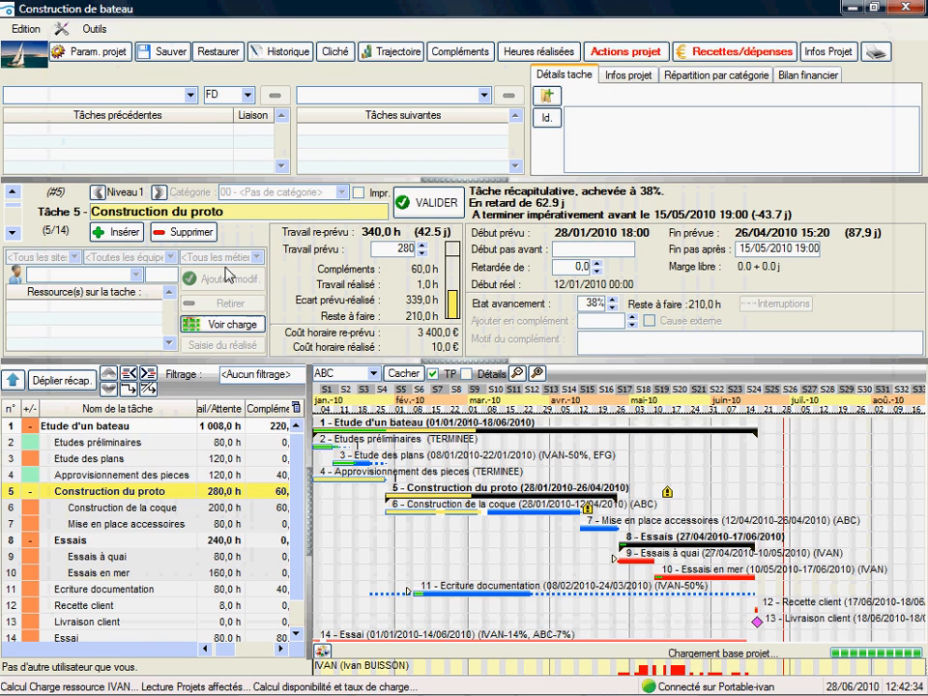
Open the Essais à quai task, enlarge its details pane to read the full notes, and shrink the pane back.
left_click(104, 443)
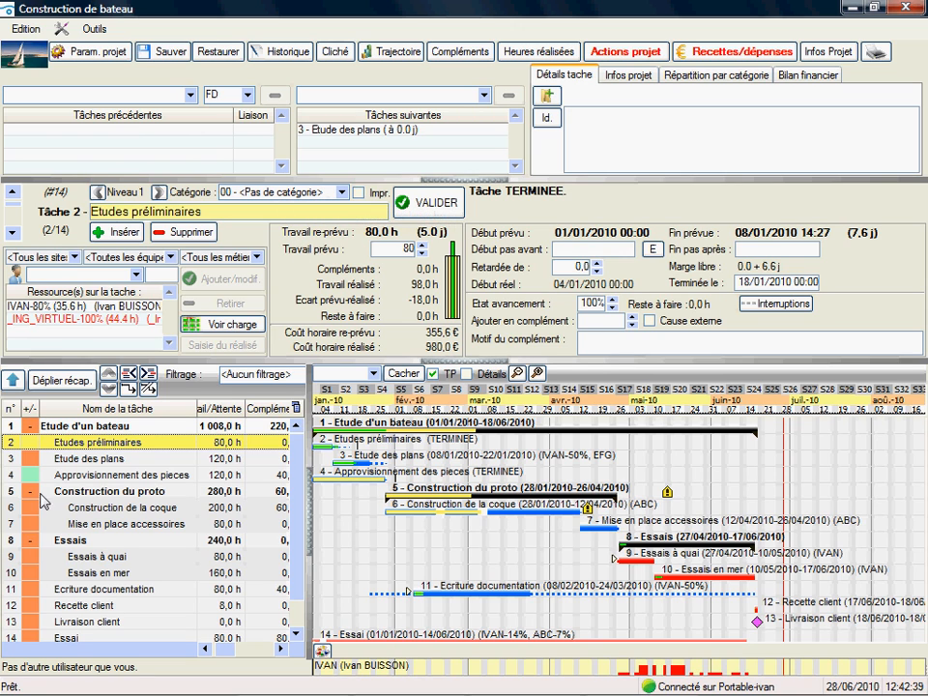
left_click(75, 464)
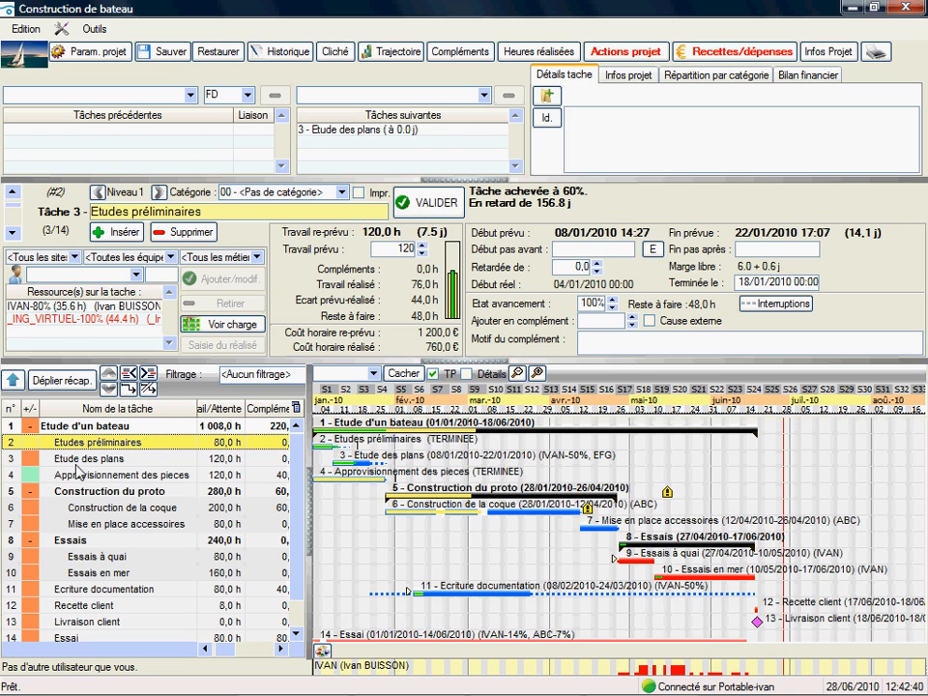
left_click(81, 556)
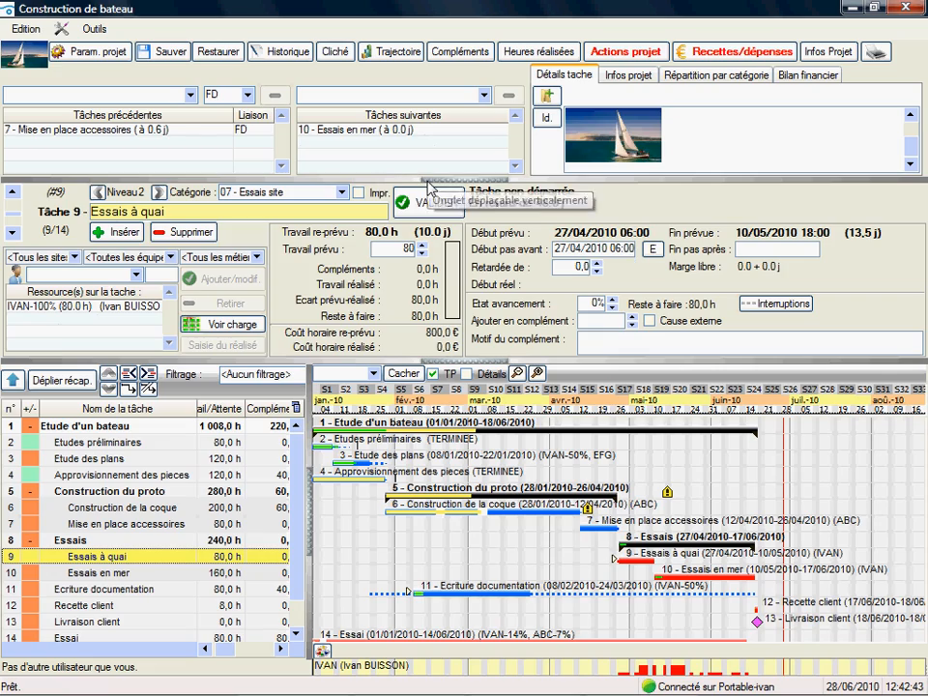
left_click(425, 183)
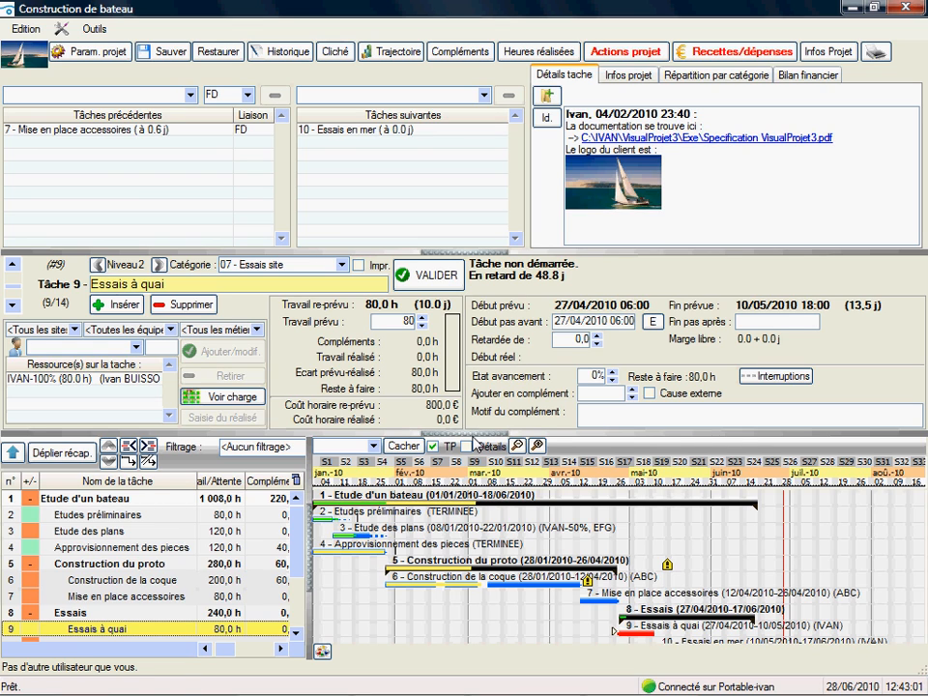
left_click_drag(472, 434, 468, 323)
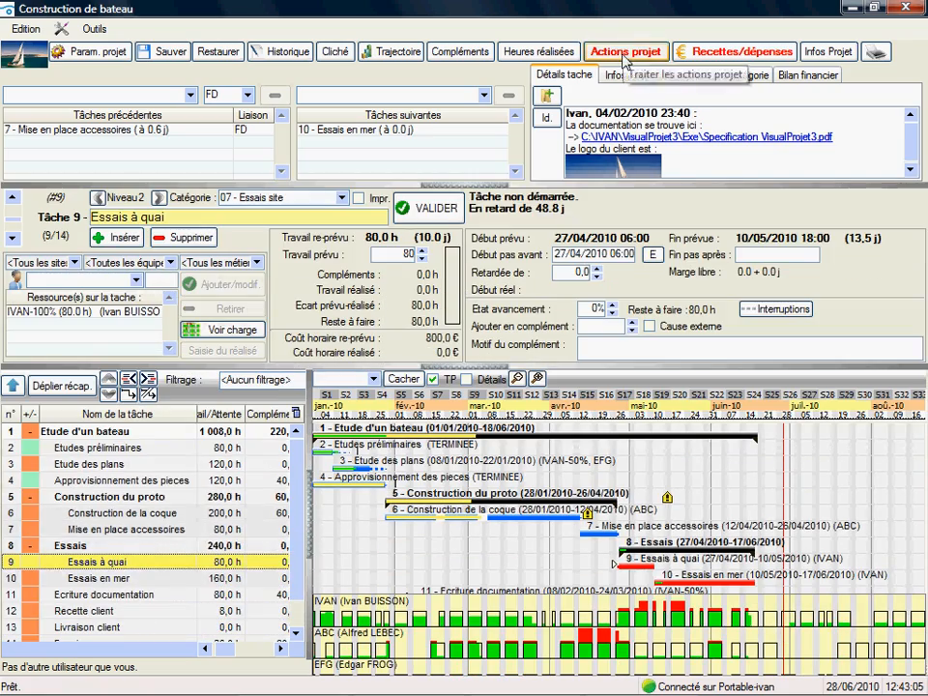
Review the list of risks and actions recorded on the project, and close it.
left_click(626, 51)
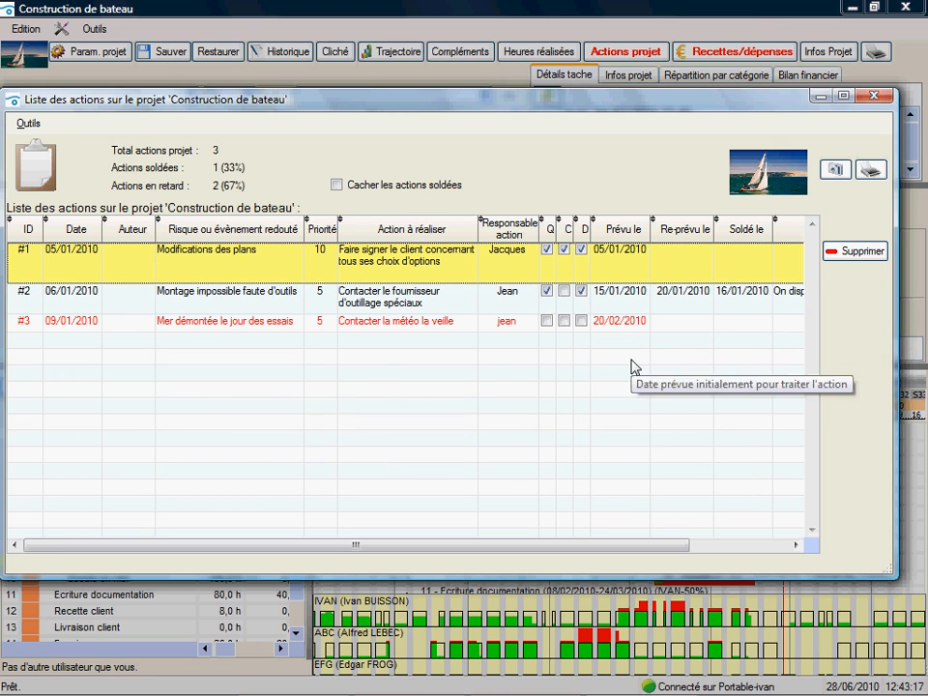
left_click(875, 98)
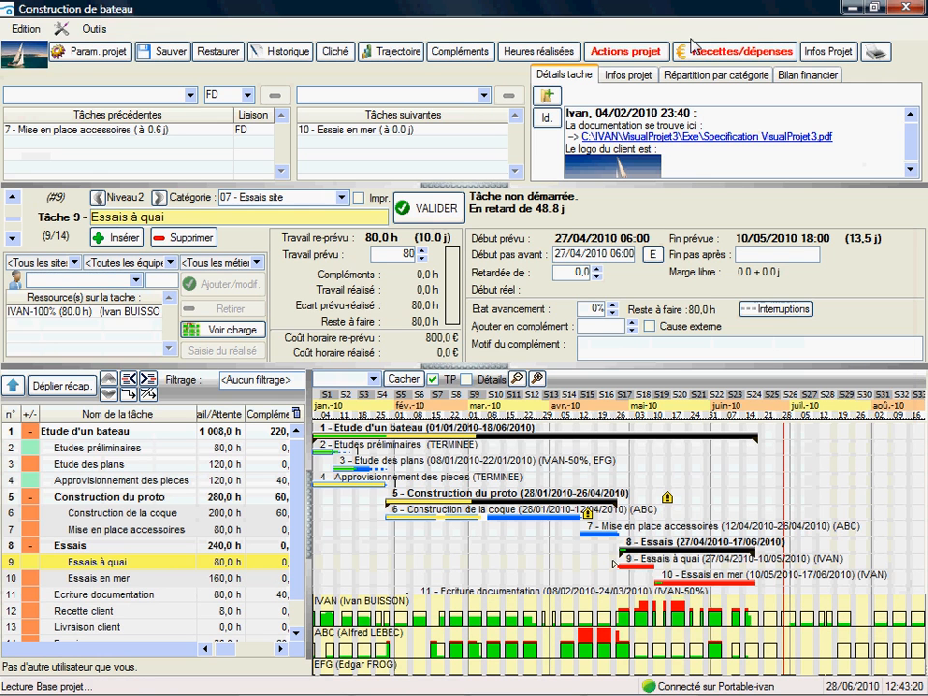
Show the client logo in the Essais à quai notes and hide the resource workload charts beneath the Gantt.
scroll(619, 141, "down", 1)
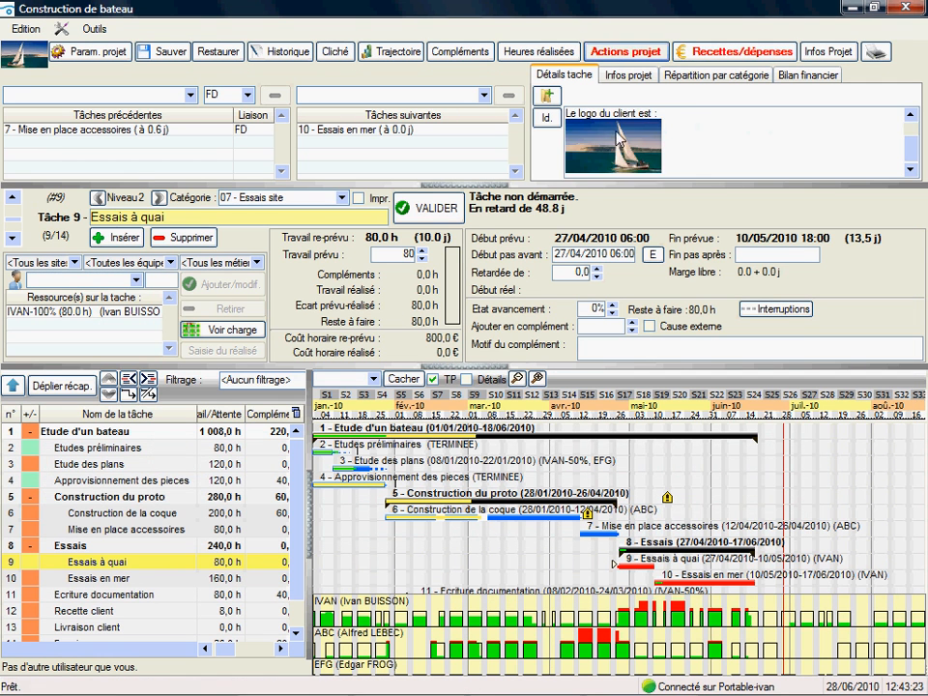
left_click(373, 379)
left_click(341, 391)
Review the project's income and expenses with their summary table and expense chart for all categories, and close them.
left_click(733, 51)
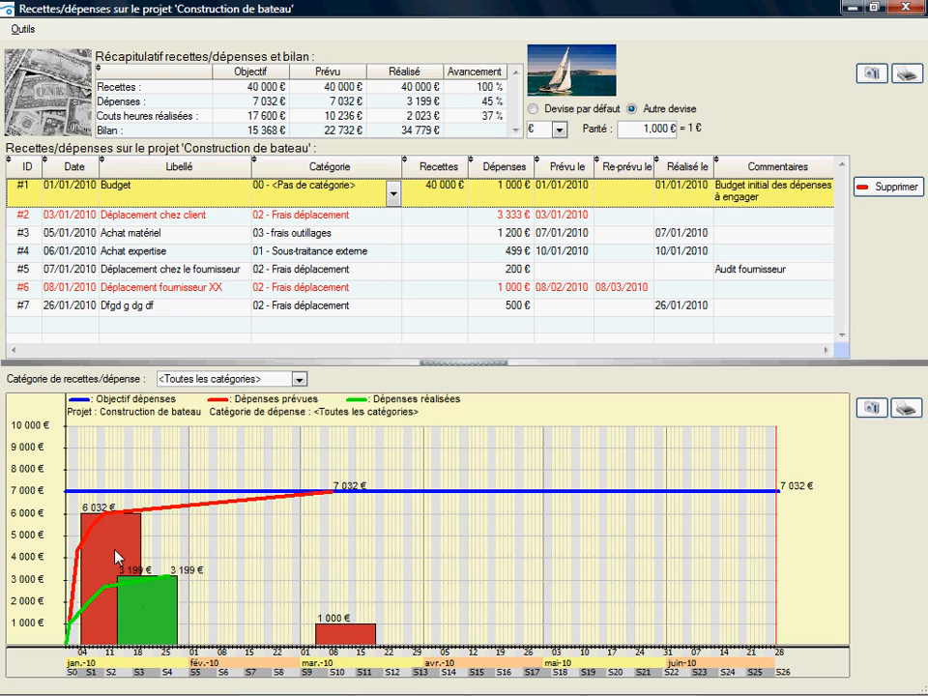
left_click(906, 7)
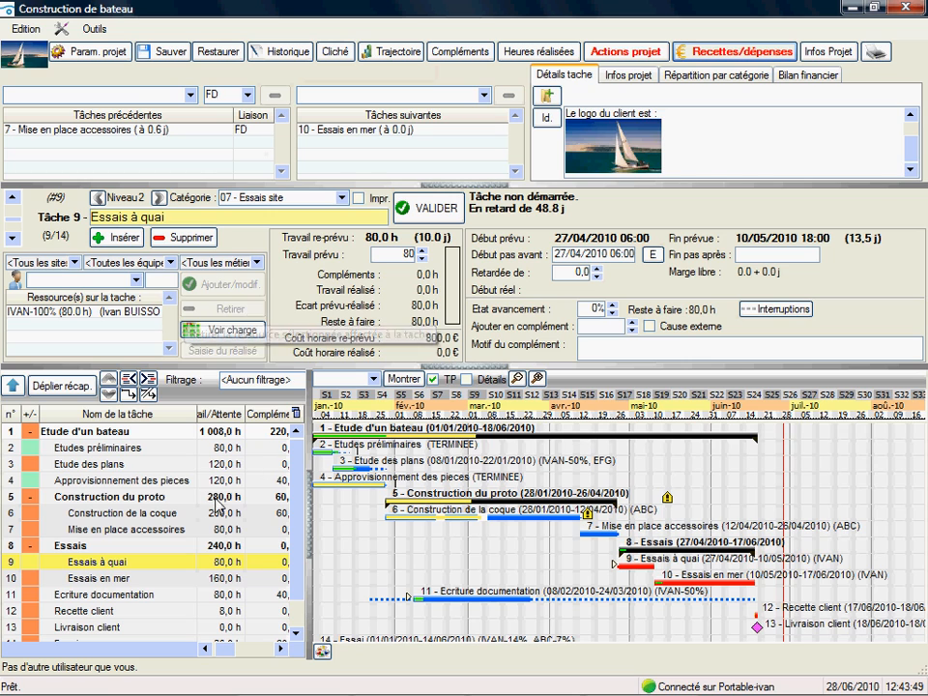
Examine the additional hours and their justifications recorded on the Construction de la coque task, and close the list.
left_click(73, 466)
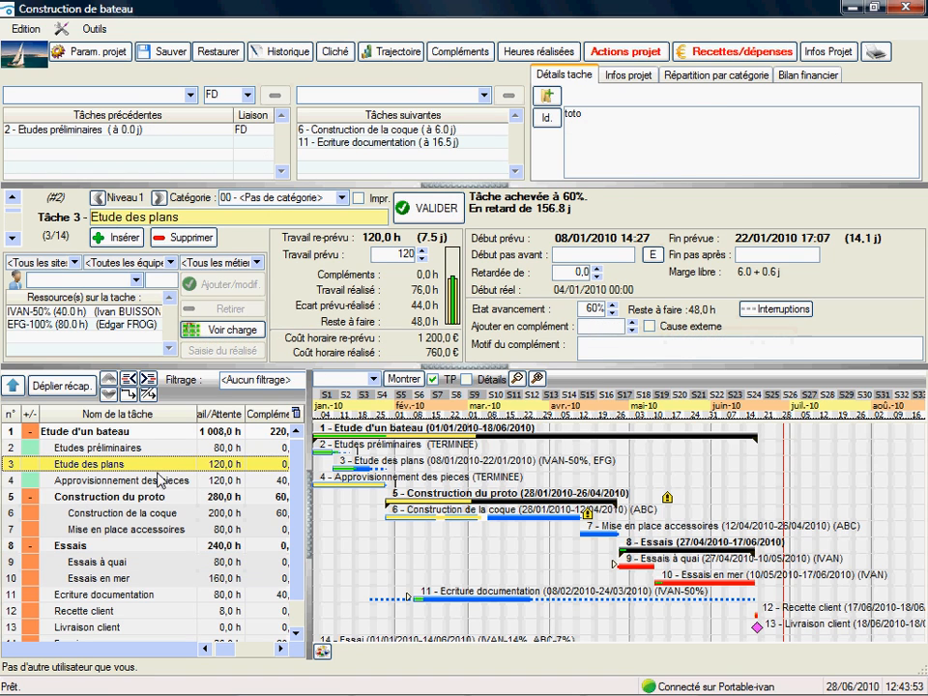
left_click(129, 516)
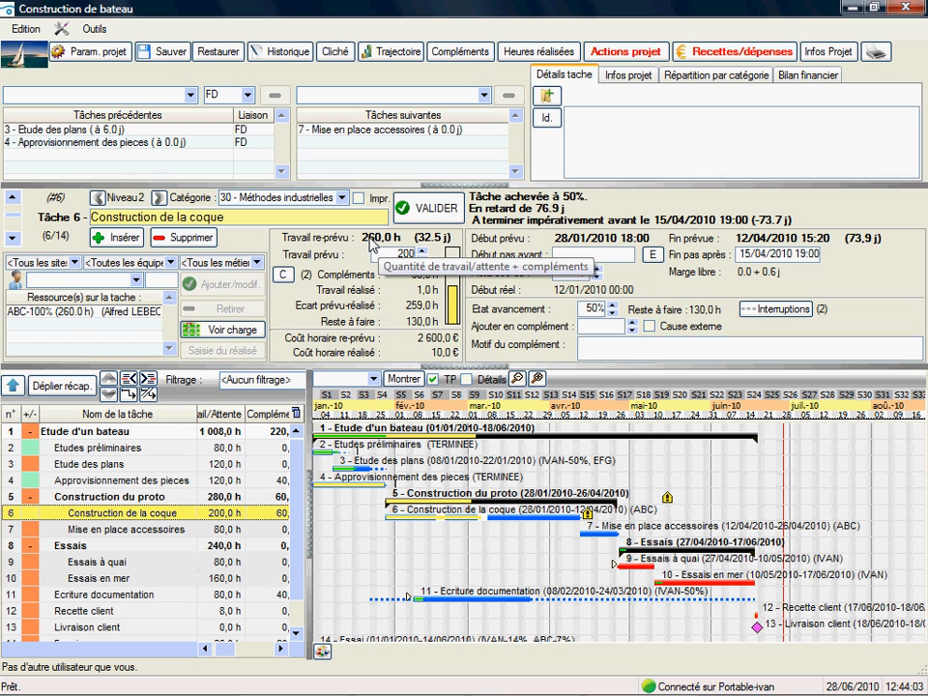
left_click(283, 274)
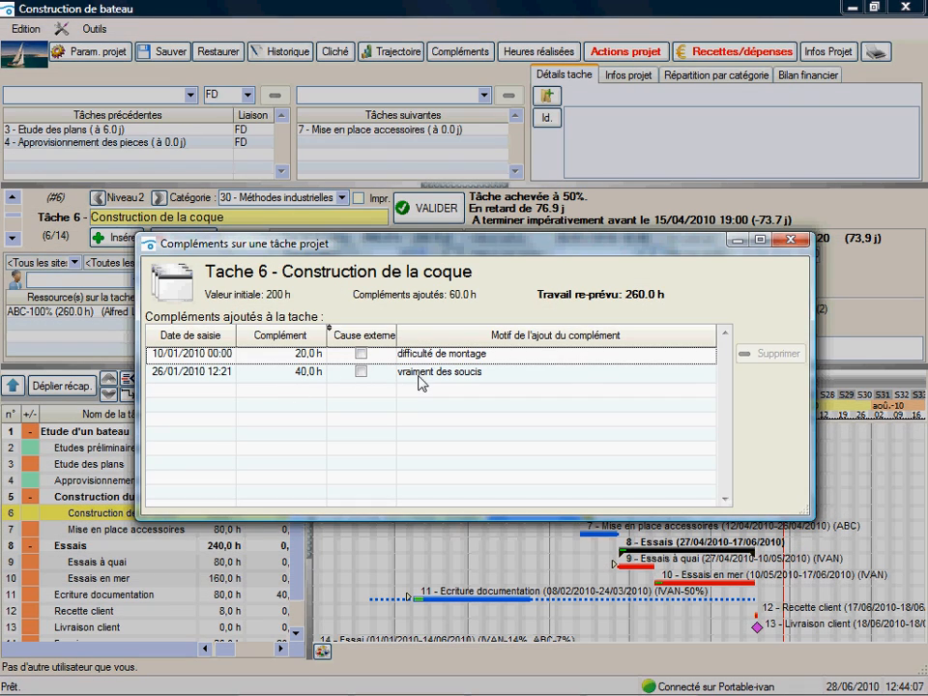
left_click(791, 239)
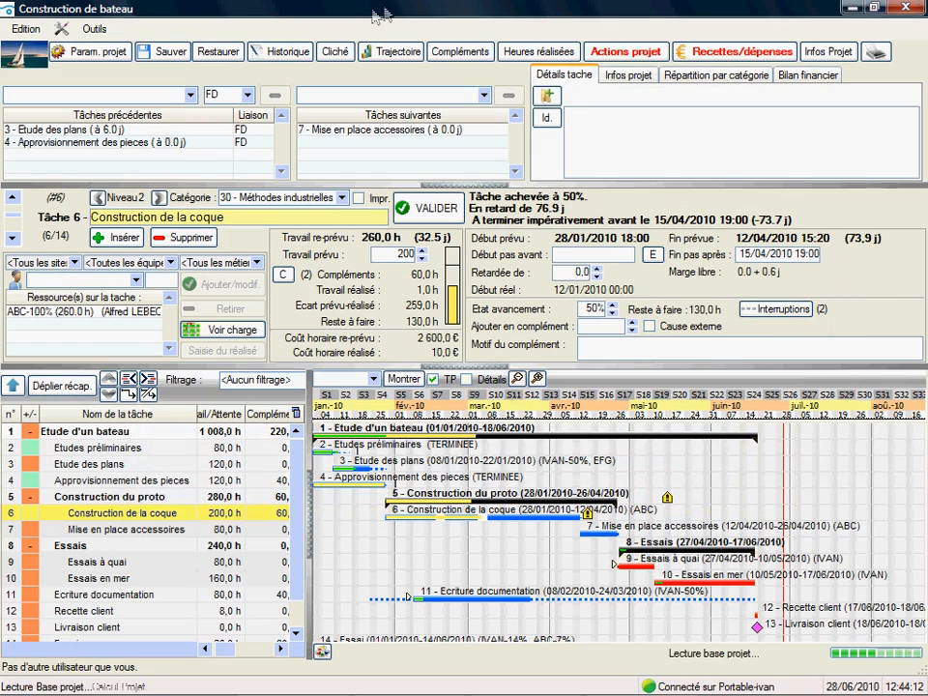
Review the project-wide summary of supplements added to all tasks with their reasons, and close it.
left_click(471, 52)
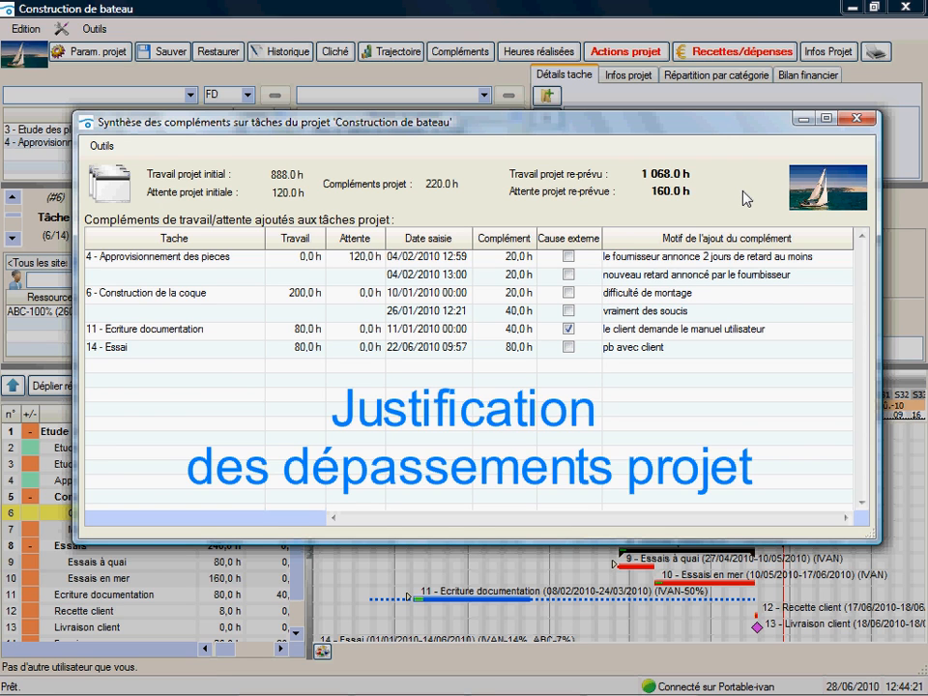
left_click(857, 119)
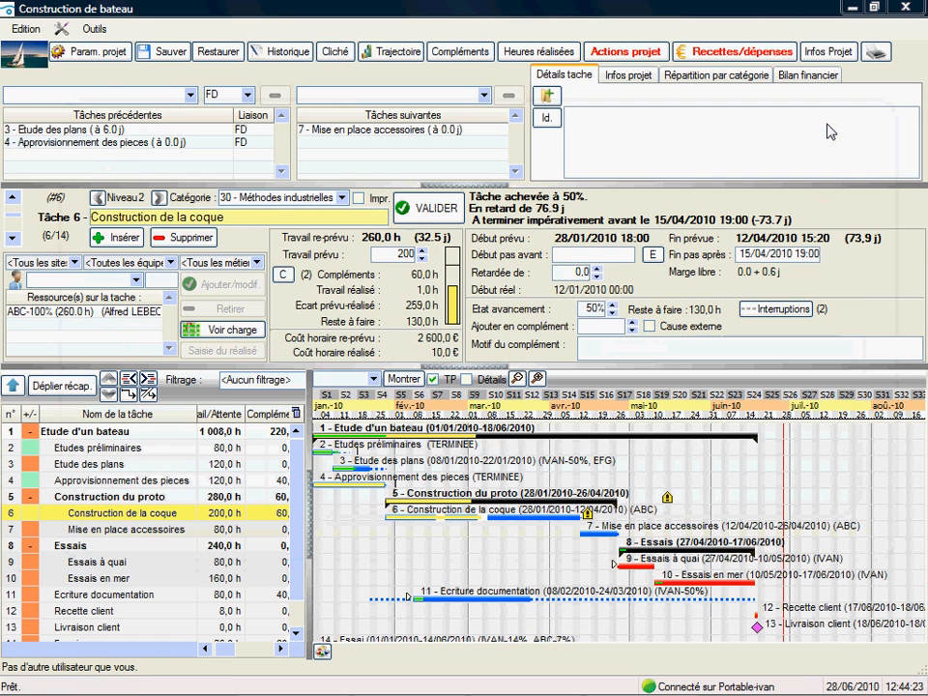
Review the Construction de bateau project's user history with its dated notes and text entry area, and close it.
left_click(256, 55)
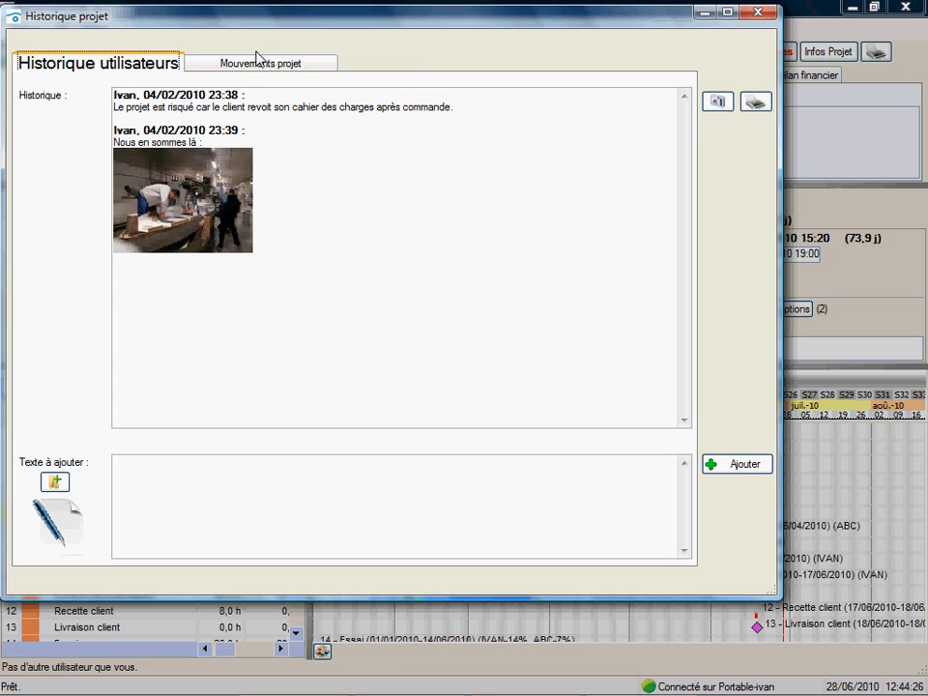
left_click(143, 473)
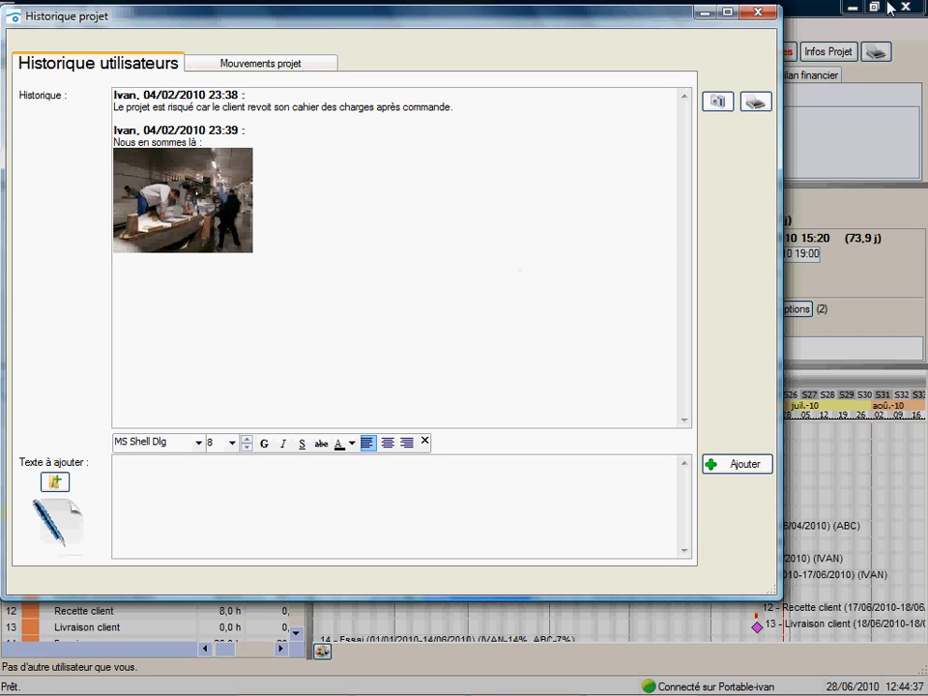
left_click(763, 14)
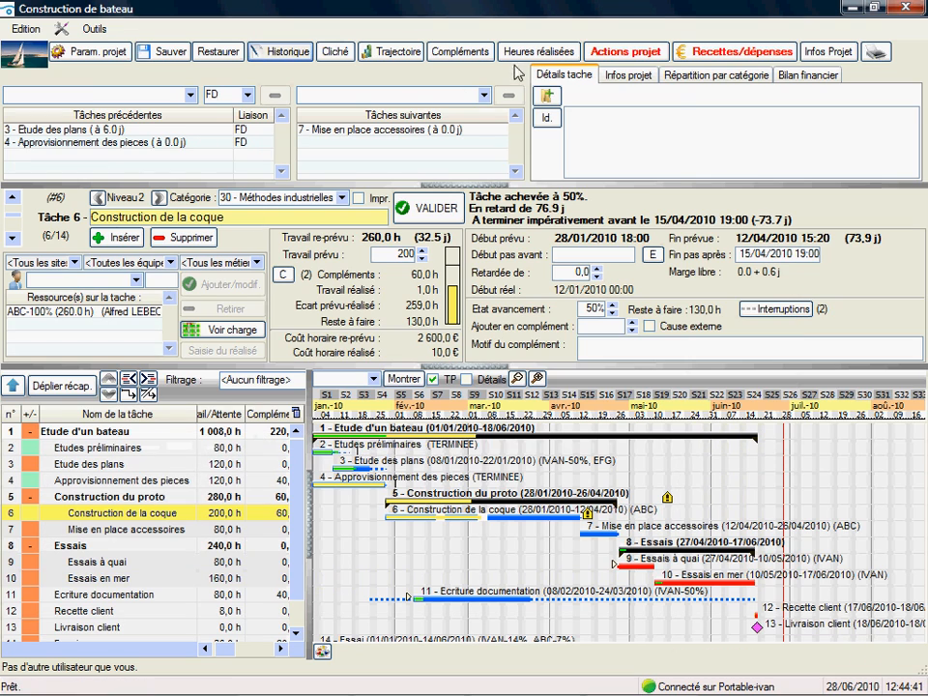
Return to the project list and review the synthesis of the selected projects, including Construction de bateau and Construction de maison.
left_click(909, 13)
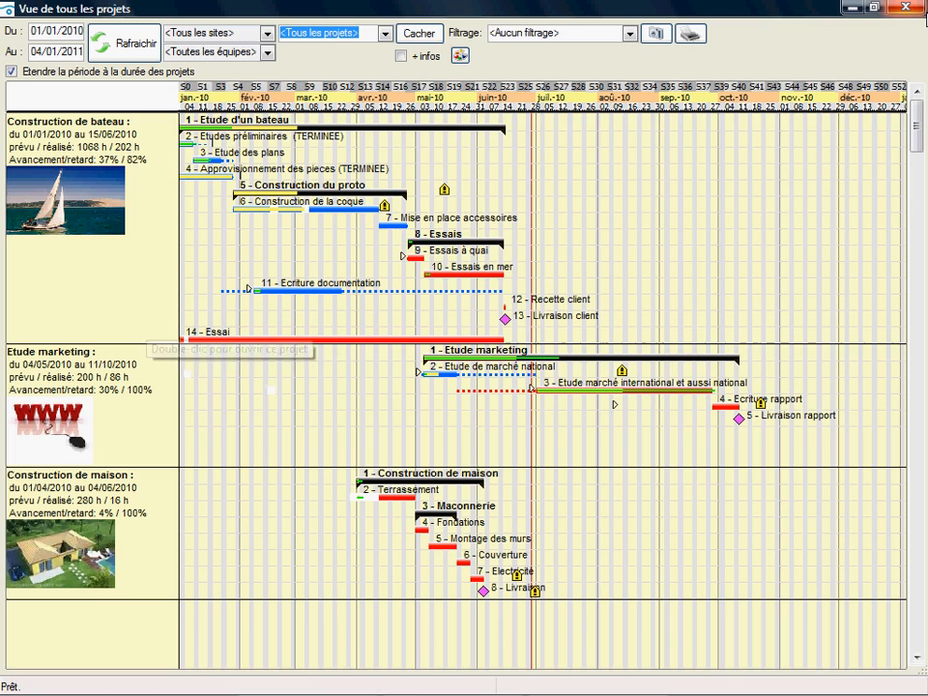
left_click(909, 7)
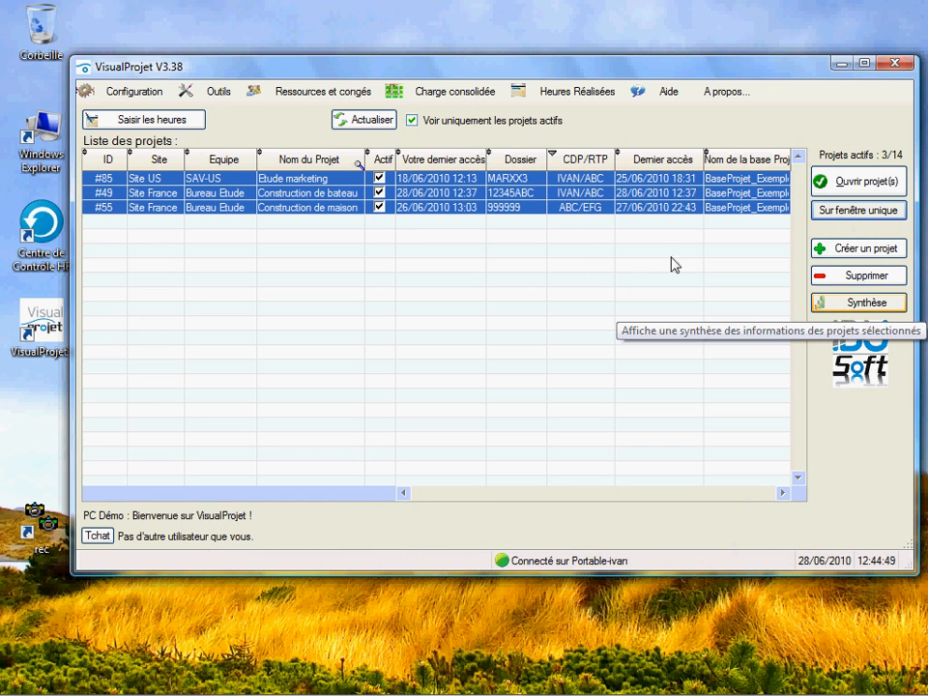
left_click(818, 303)
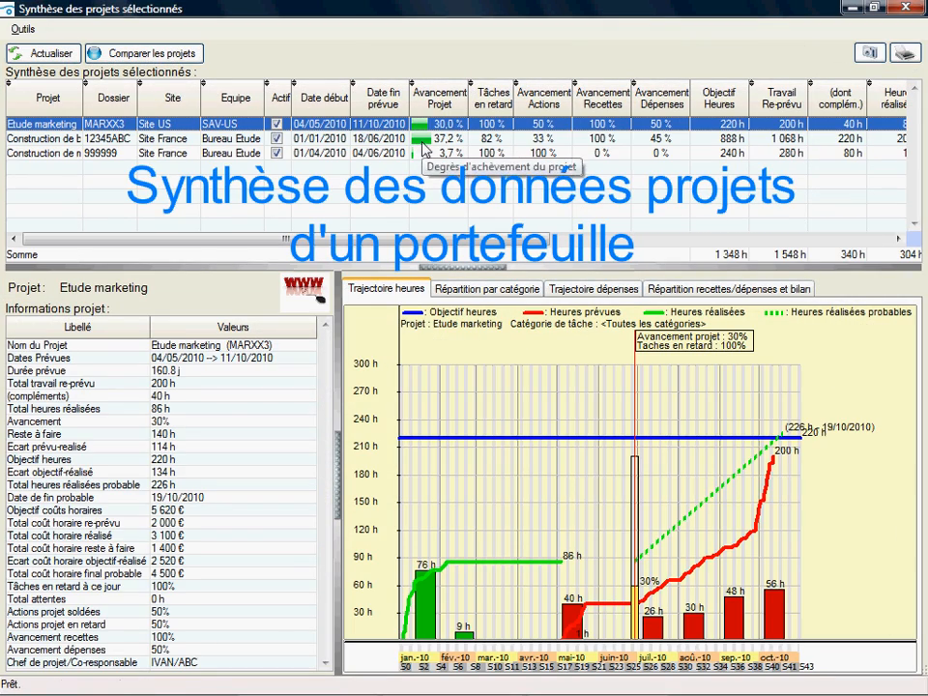
left_click(423, 141)
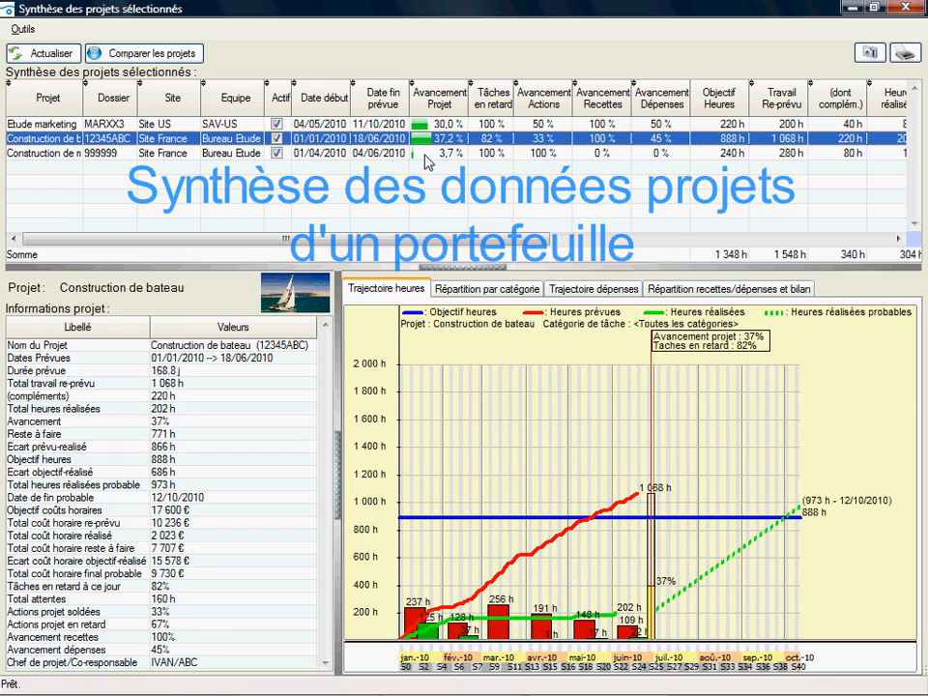
left_click(406, 153)
Compare the selected projects' duration, planned work and progress in the bubble chart, and close the comparison and the synthesis.
left_click(176, 56)
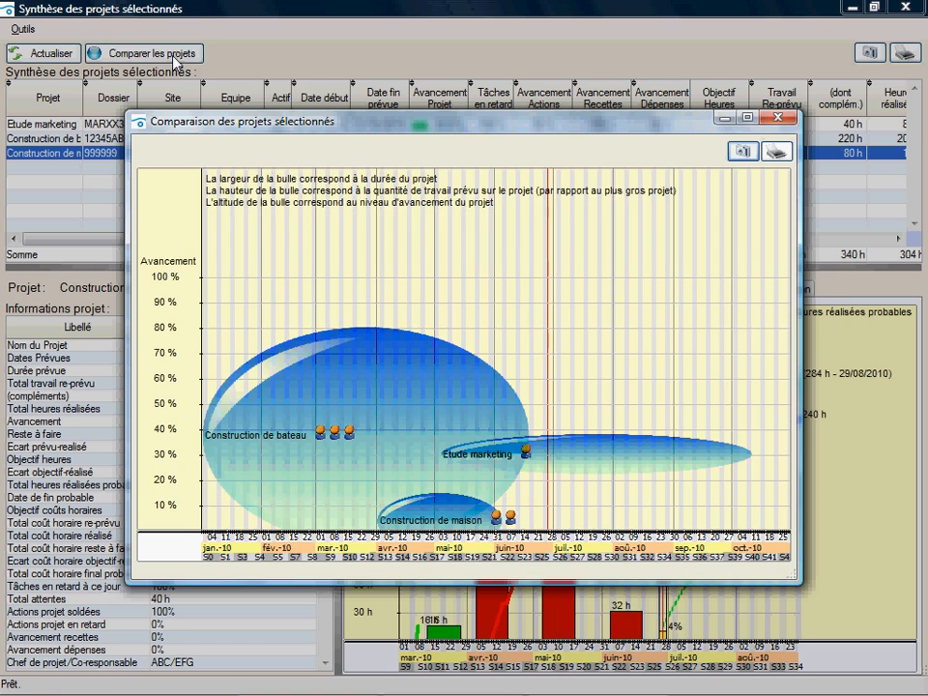
double_click(237, 123)
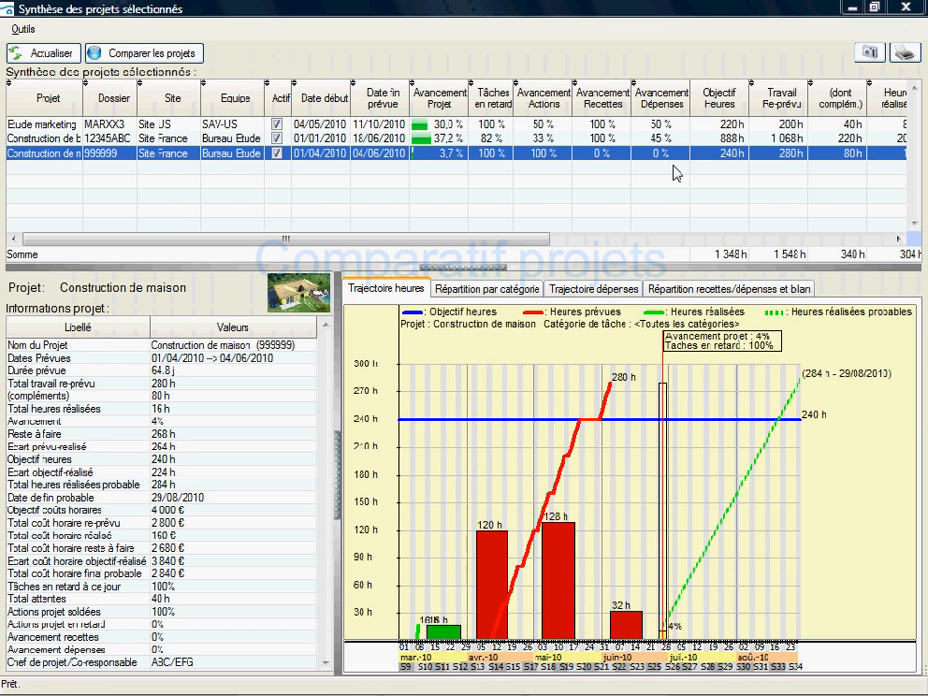
left_click(906, 8)
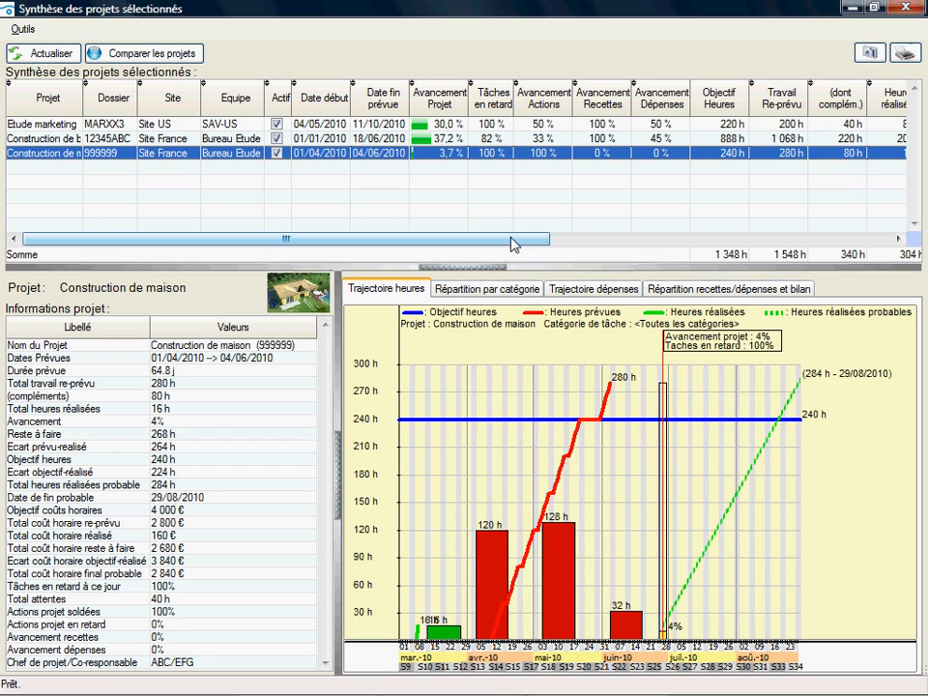
left_click(906, 9)
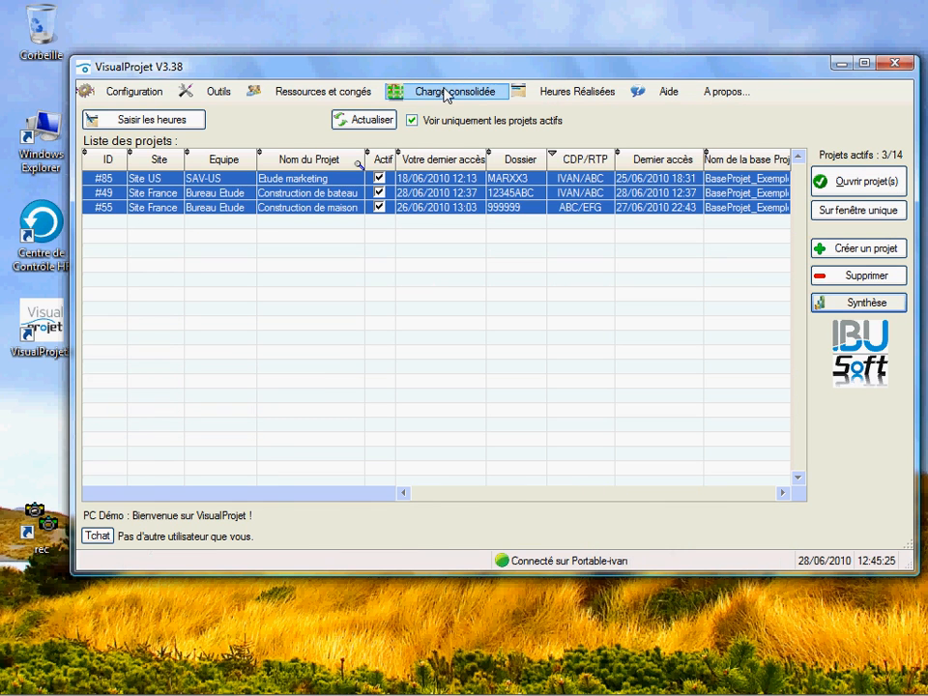
Display the consolidated multi-project resource workload for all resources of the Bureau Etude team.
left_click(446, 94)
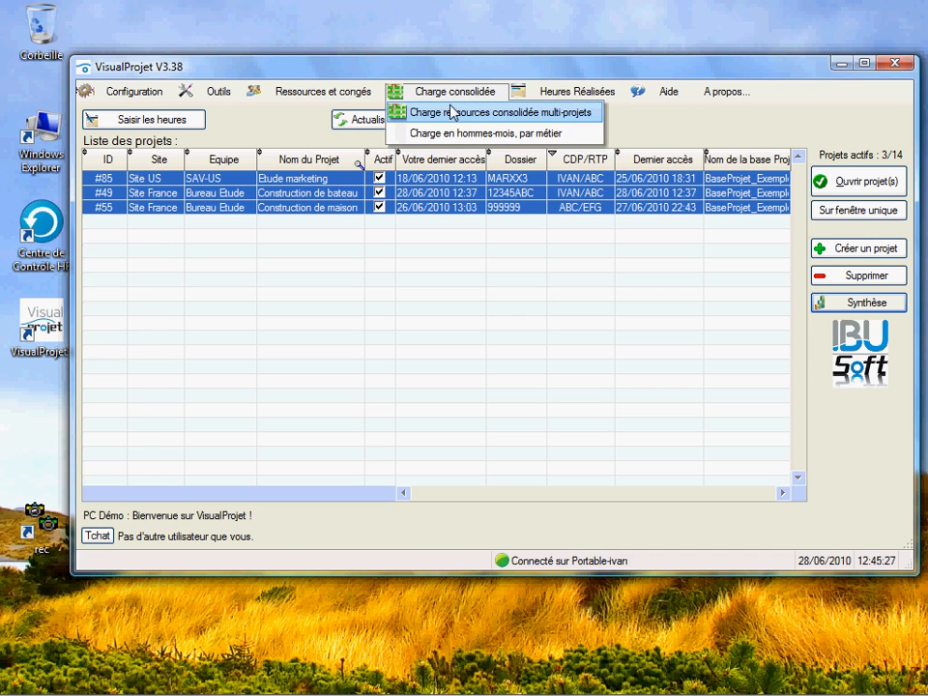
left_click(454, 112)
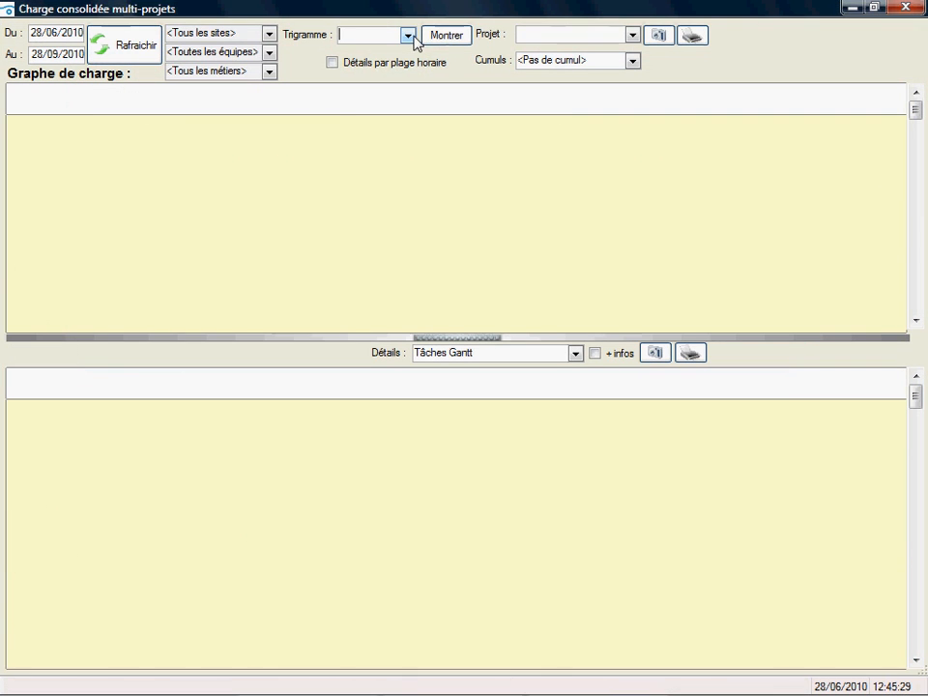
left_click(409, 37)
left_click(347, 135)
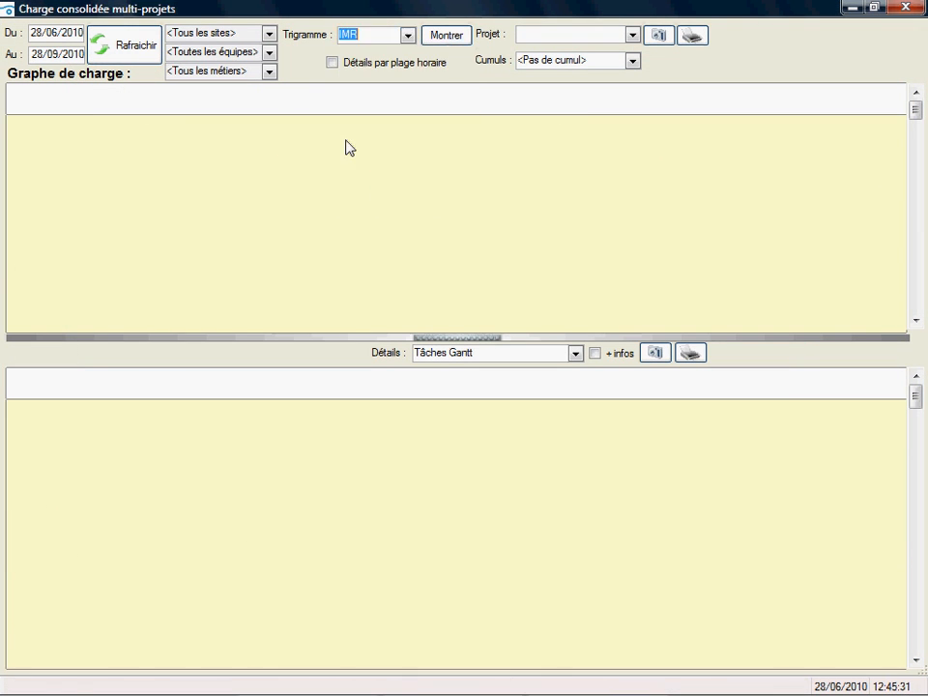
left_click(269, 53)
left_click(232, 97)
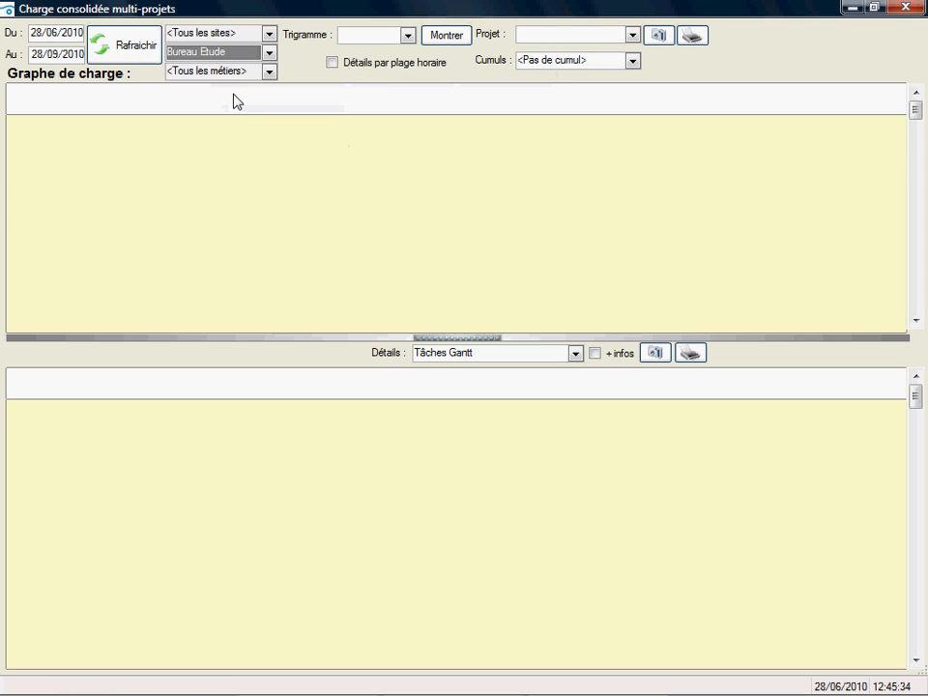
left_click(408, 37)
left_click(369, 65)
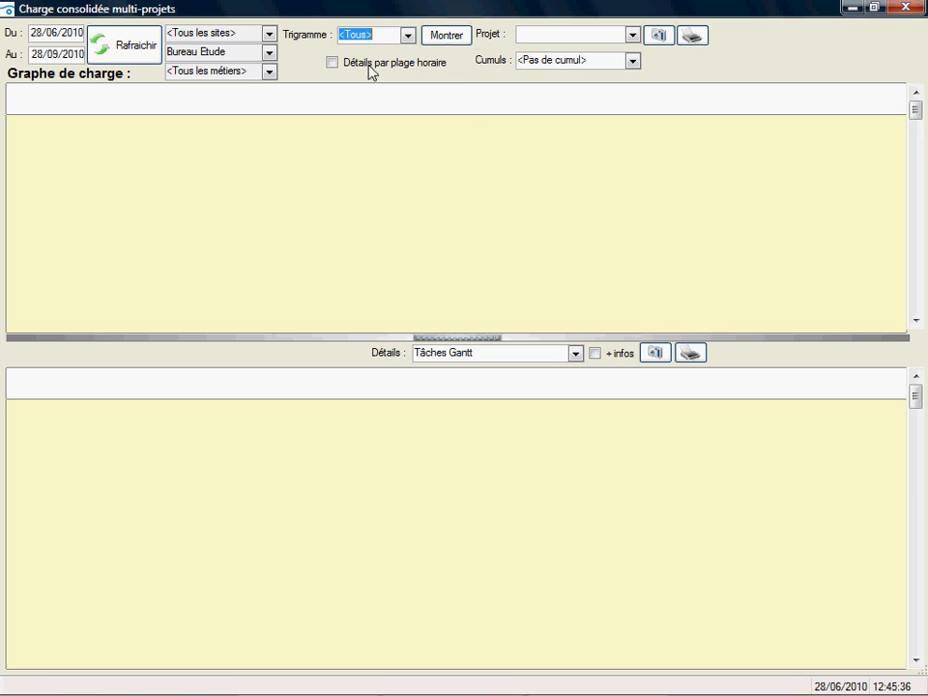
left_click(440, 43)
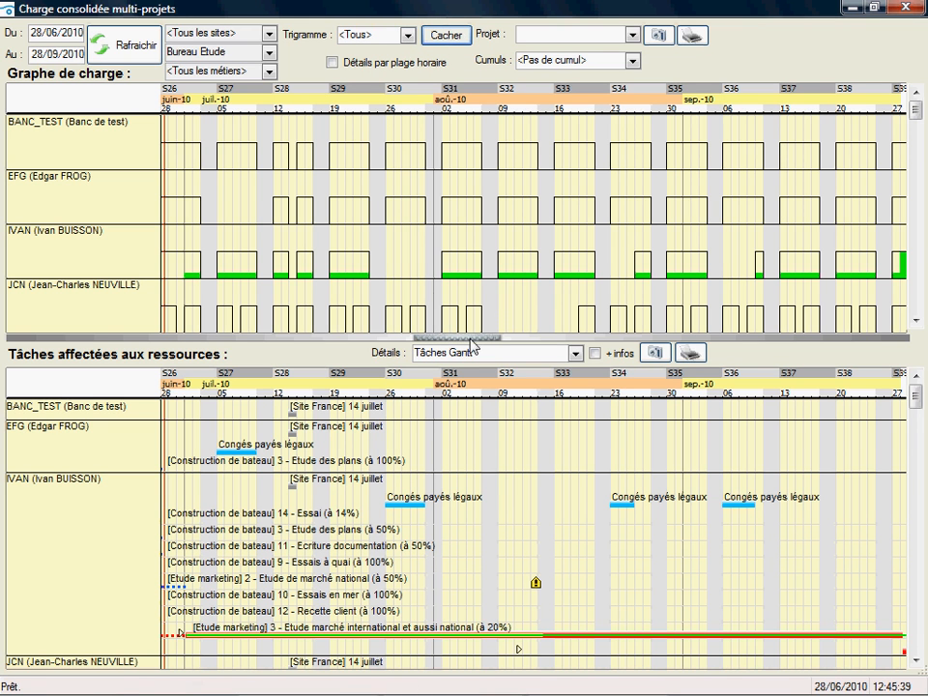
Set the workload period's start date to 01/02/2010 and refresh the charts.
left_click(41, 32)
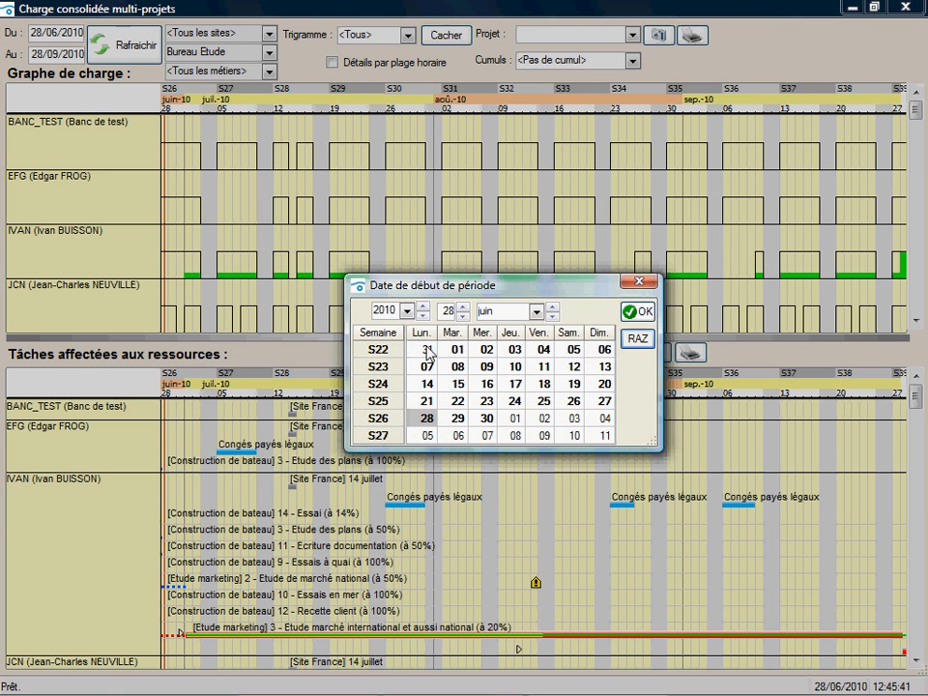
left_click(552, 317)
left_click(552, 318)
left_click(552, 317)
left_click(552, 317)
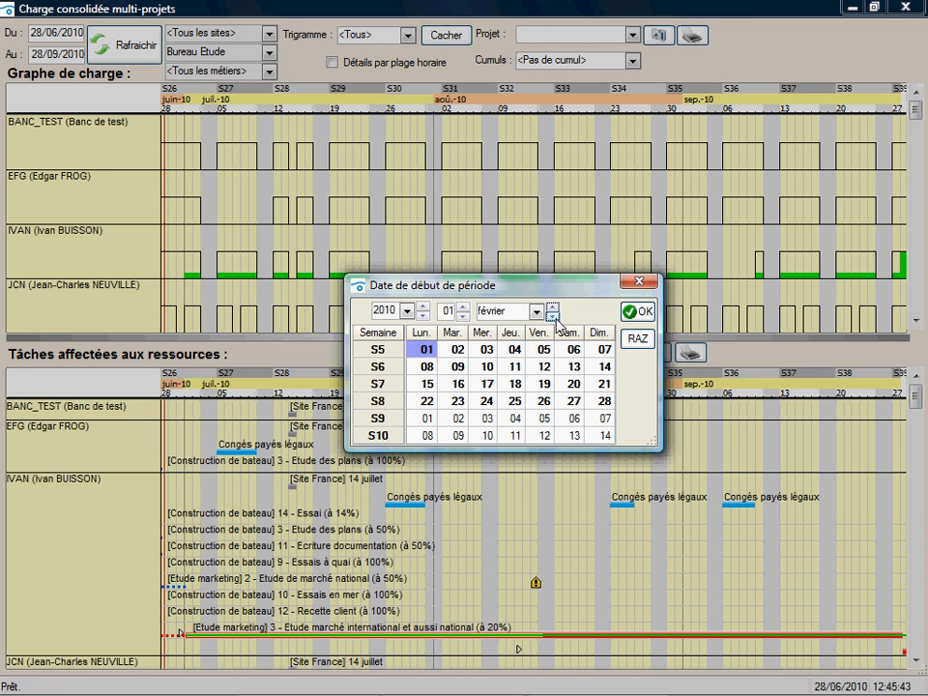
left_click(640, 312)
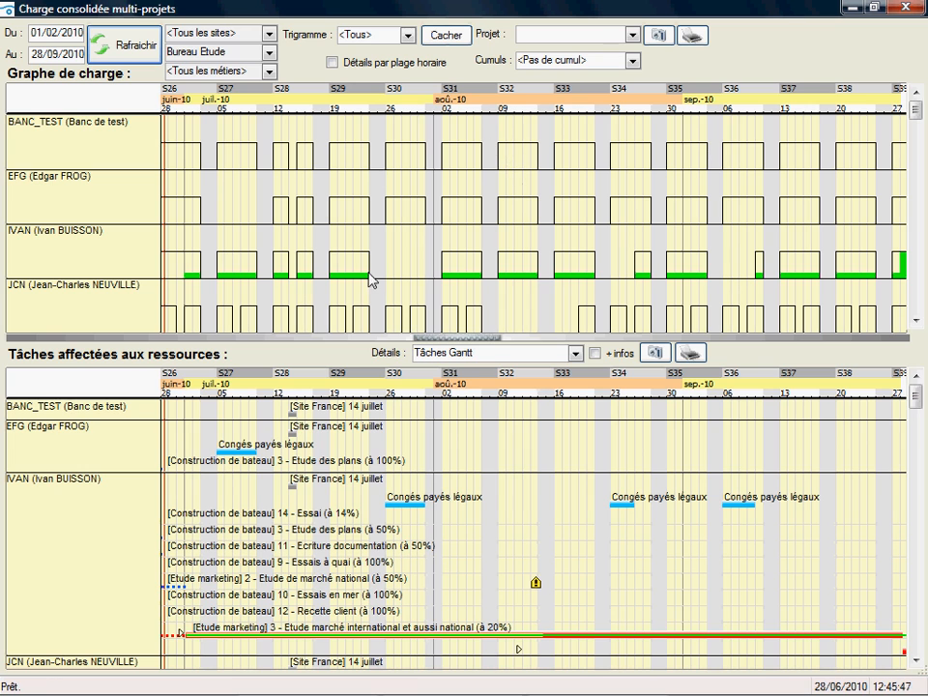
left_click(114, 45)
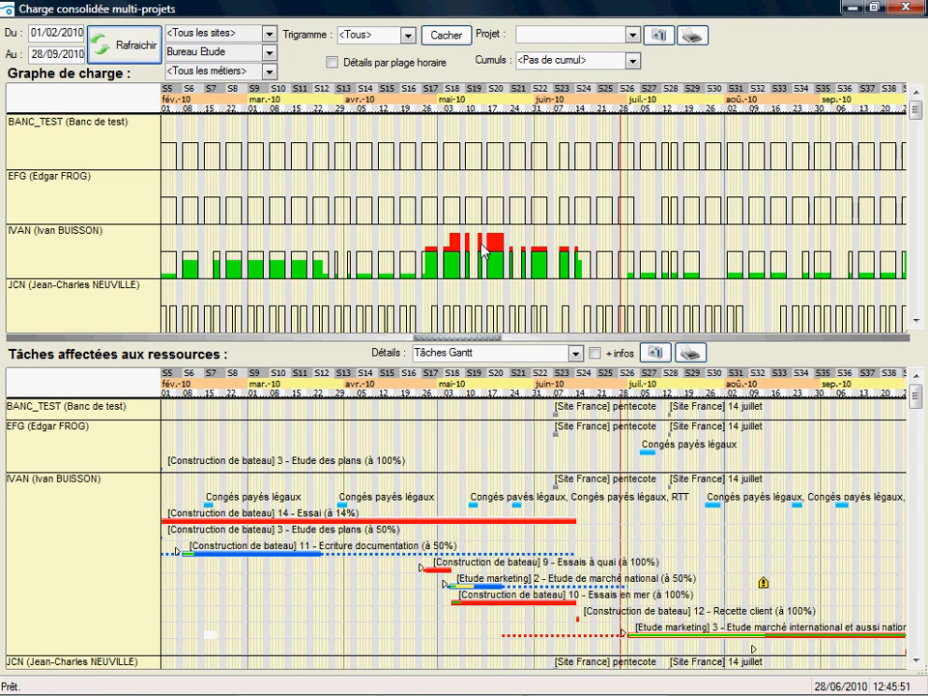
Enlarge the assigned-tasks area below the workload chart and hide the BANC_TEST resource.
left_click_drag(461, 339, 425, 253)
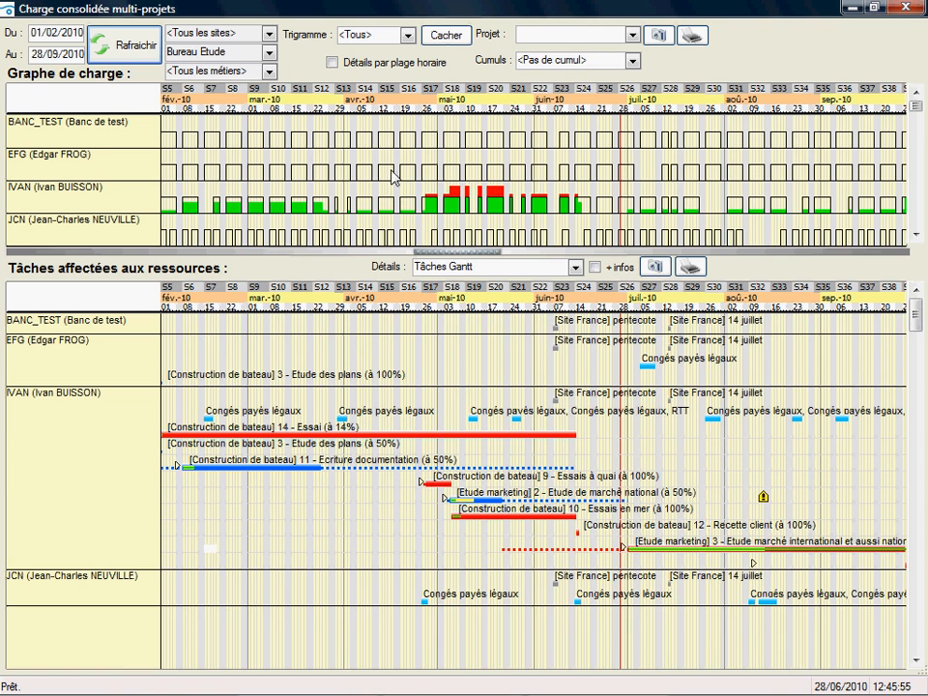
left_click(388, 135)
left_click(454, 36)
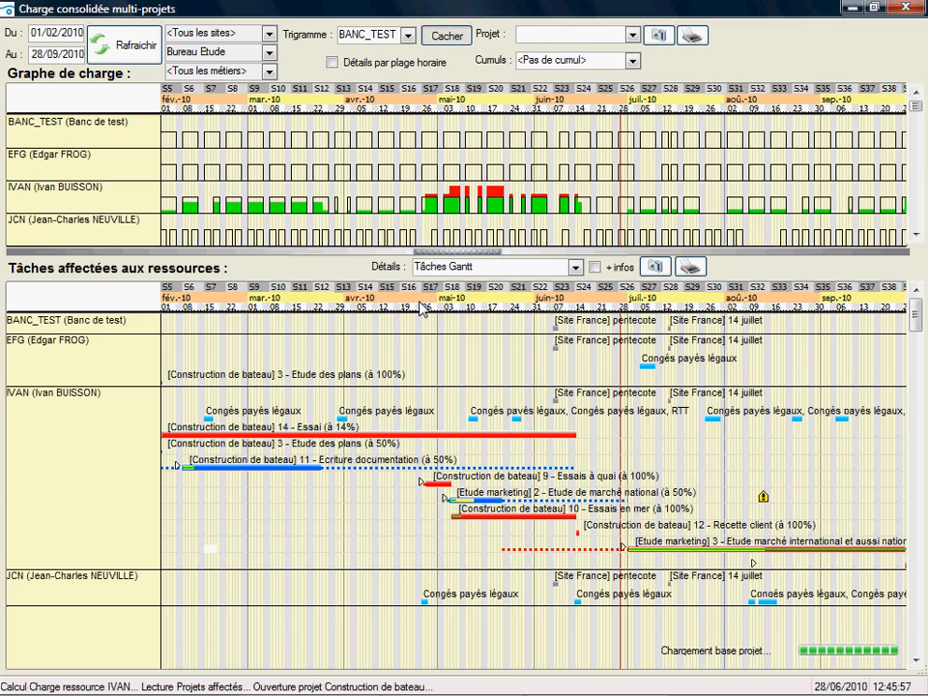
Try levelling the overloaded resource by forcing task 10 - Essais en mer to start no earlier than 15/07/2010.
left_click(501, 180)
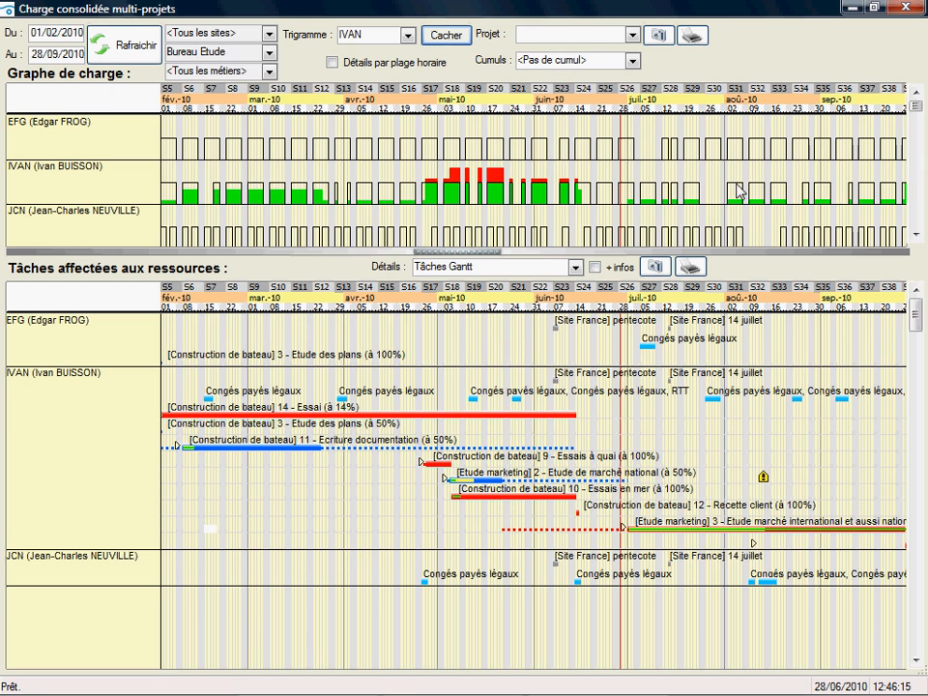
double_click(491, 497)
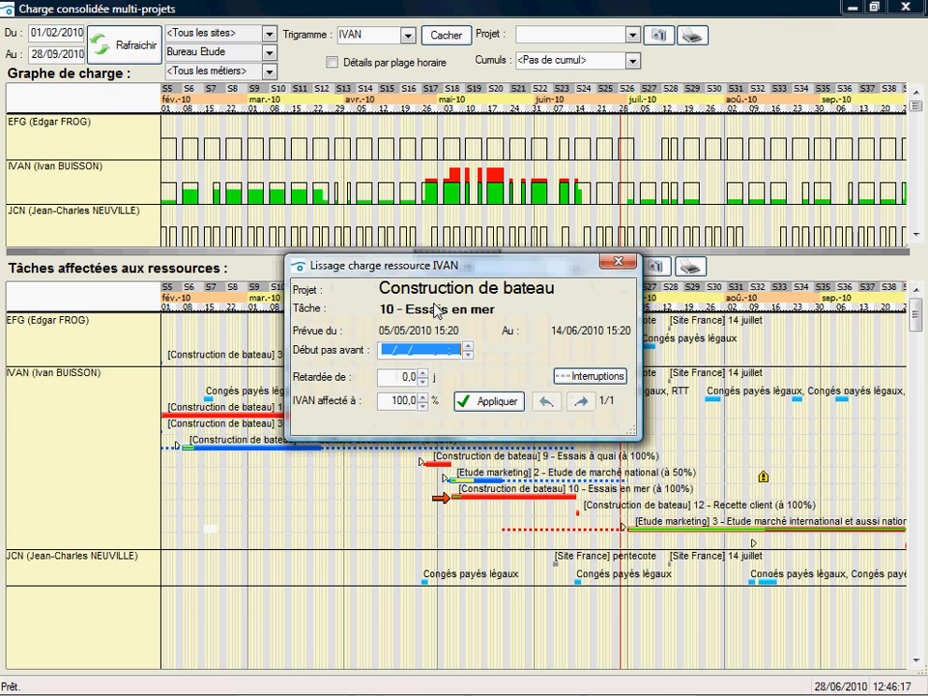
left_click_drag(433, 264, 201, 414)
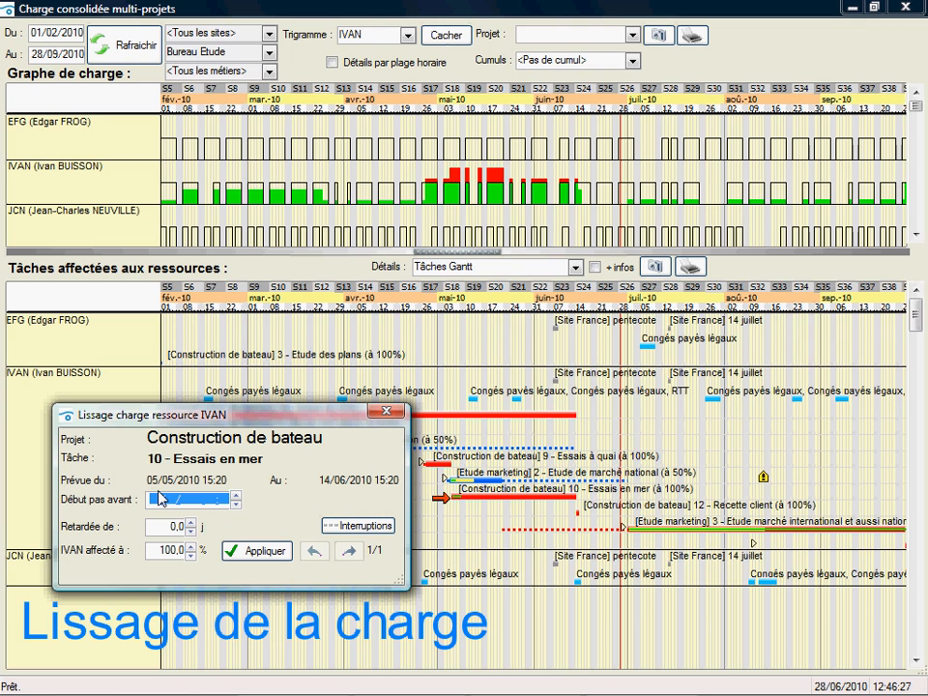
type("15/")
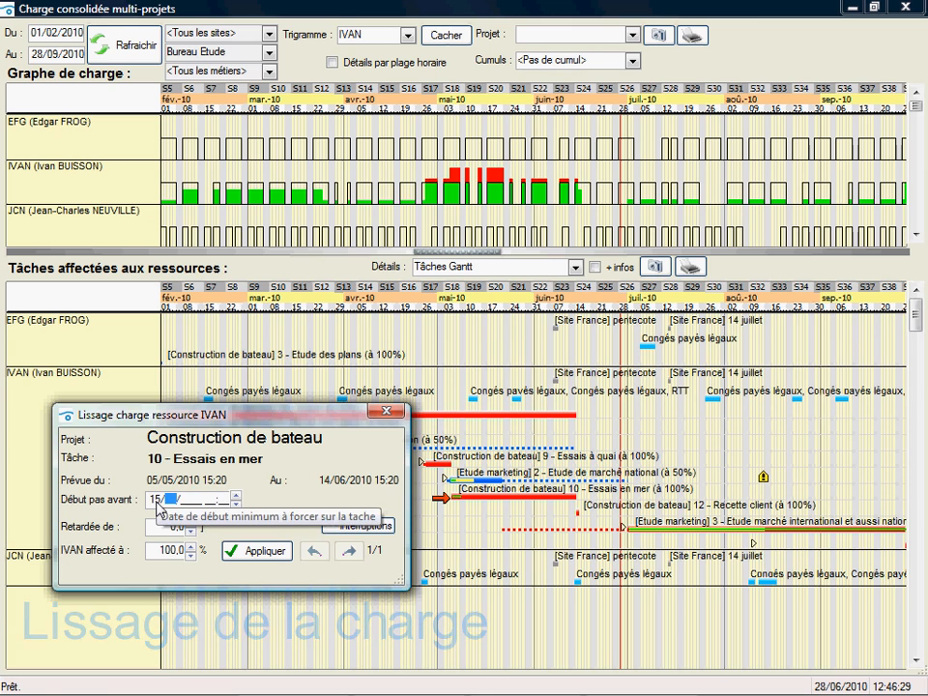
type("07/2010")
left_click(275, 553)
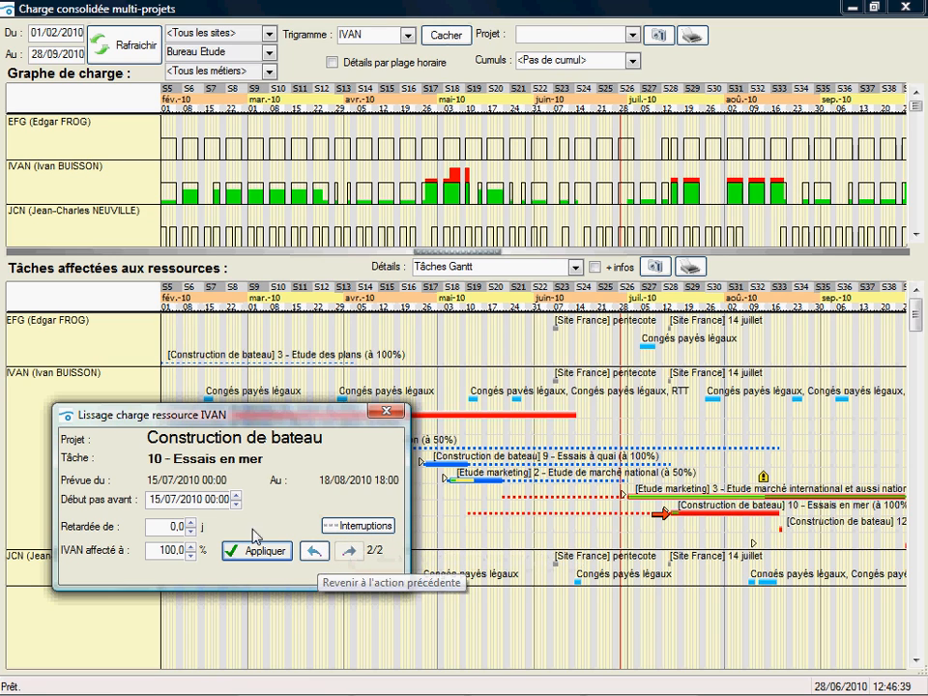
Undo the start-date constraint on Essais en mer and close the load-levelling window.
left_click(314, 550)
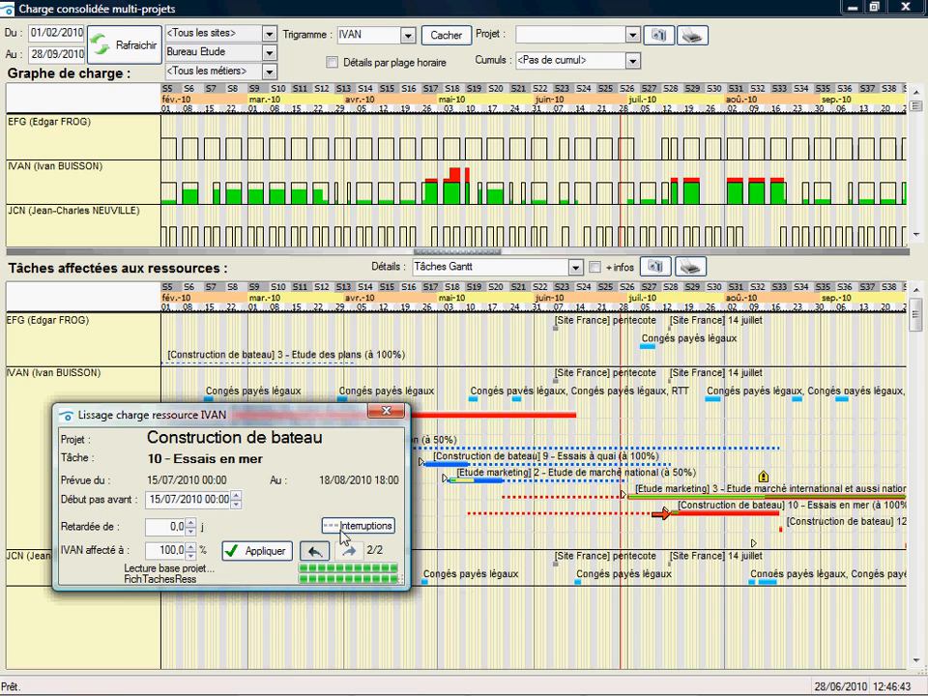
left_click(387, 413)
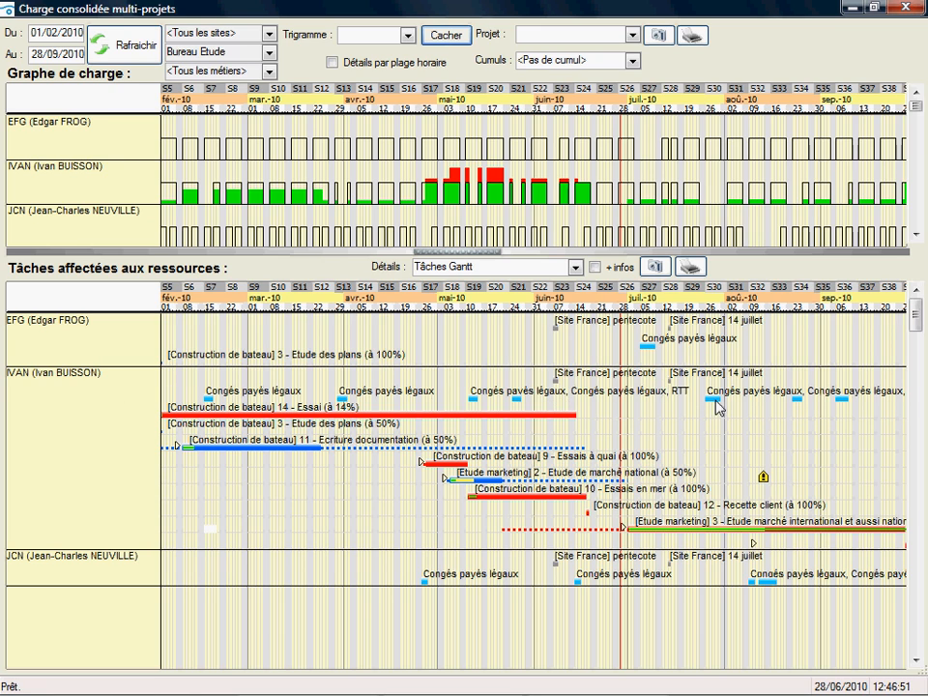
Show the resources' Absences et congés details, and switch to the Tableau des tâches with its columns fitted to their content.
left_click(576, 273)
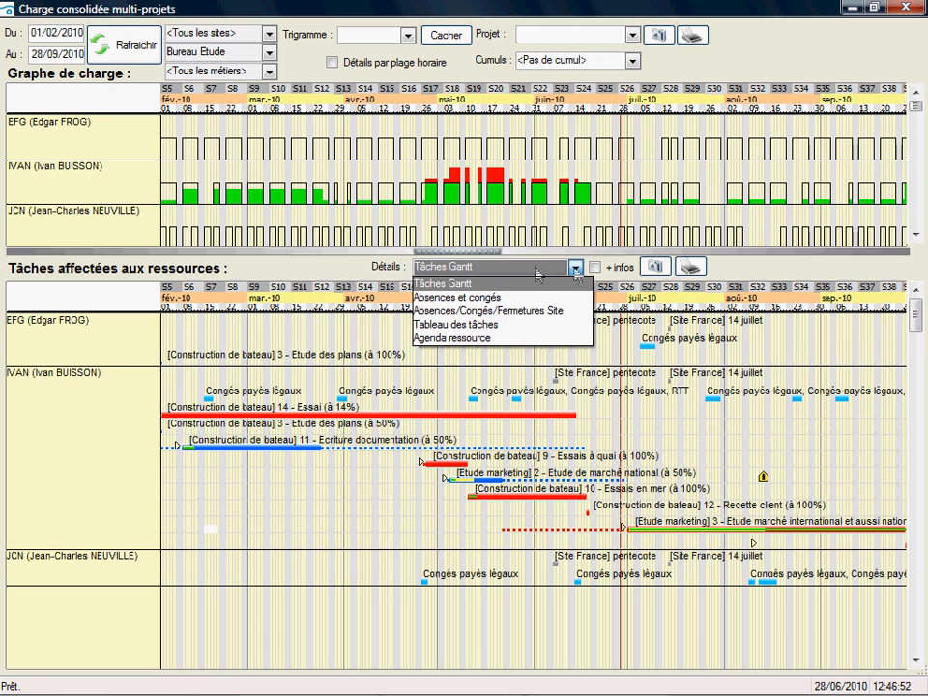
left_click(465, 309)
left_click(575, 268)
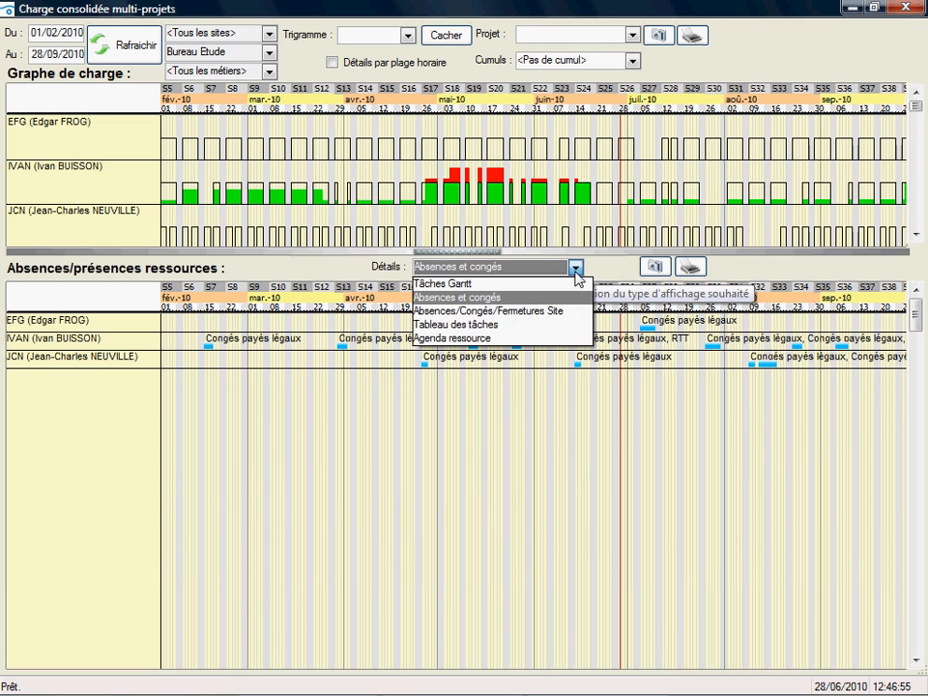
left_click(514, 326)
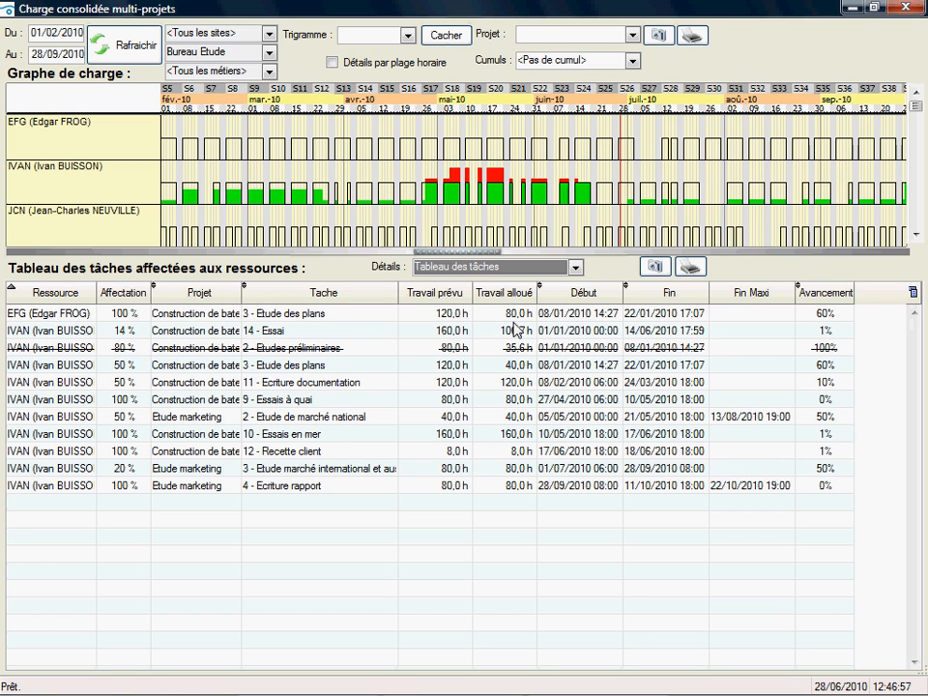
double_click(241, 296)
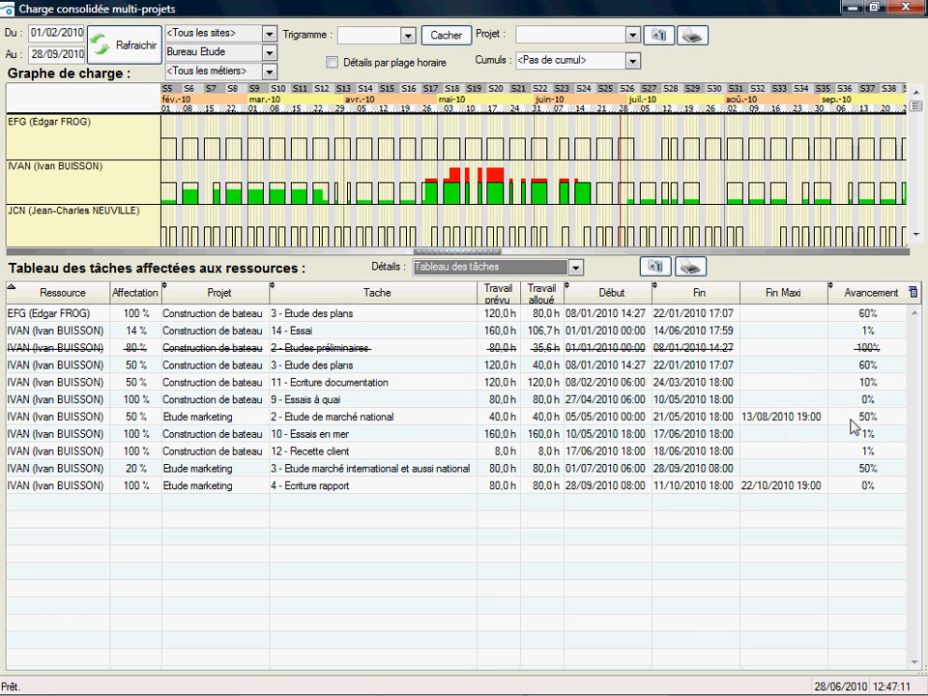
Show the overloaded resource's Agenda ressource details for dates in July and at the May overload peak, and close the consolidated workload window.
left_click(576, 267)
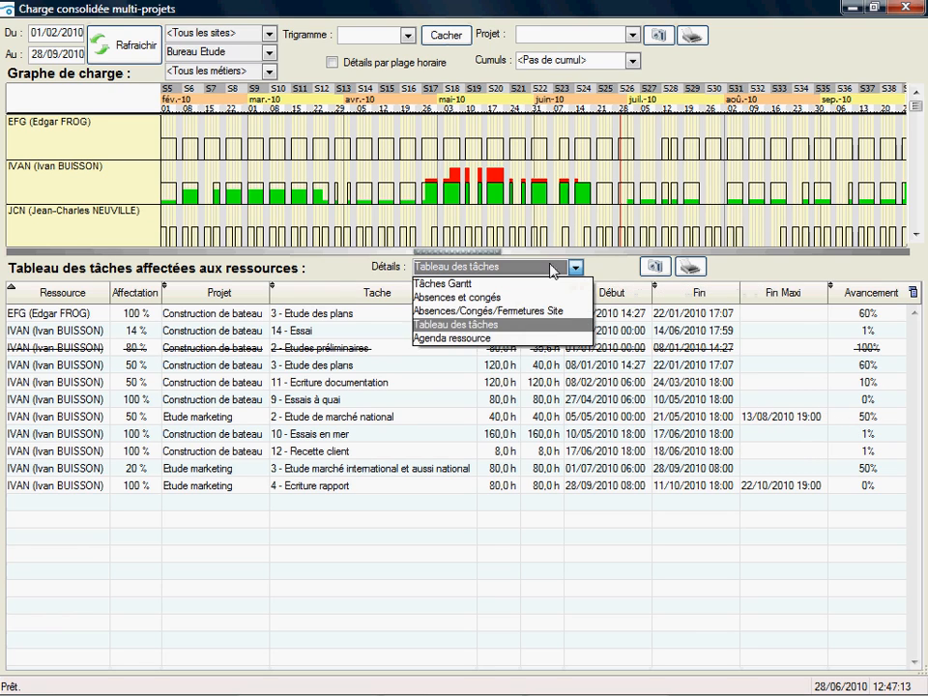
left_click(482, 340)
left_click(492, 184)
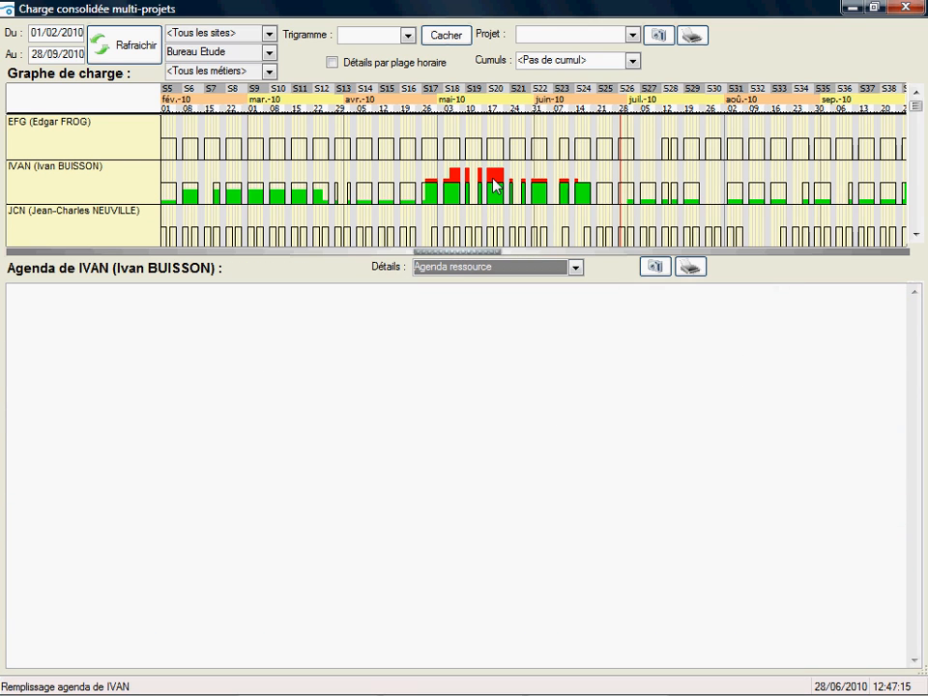
left_click(674, 203)
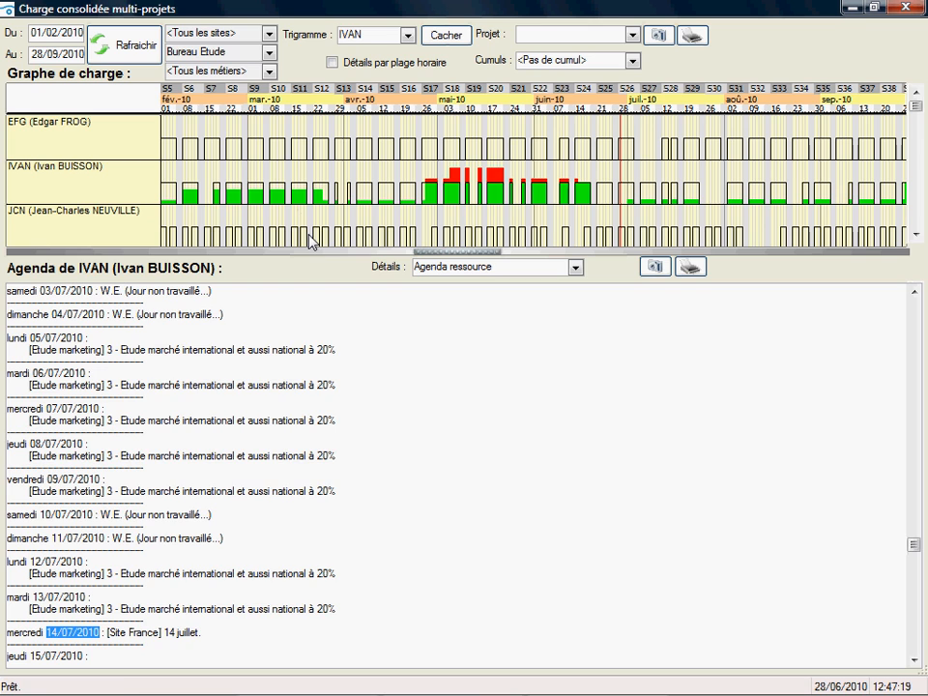
left_click(312, 237)
left_click(502, 186)
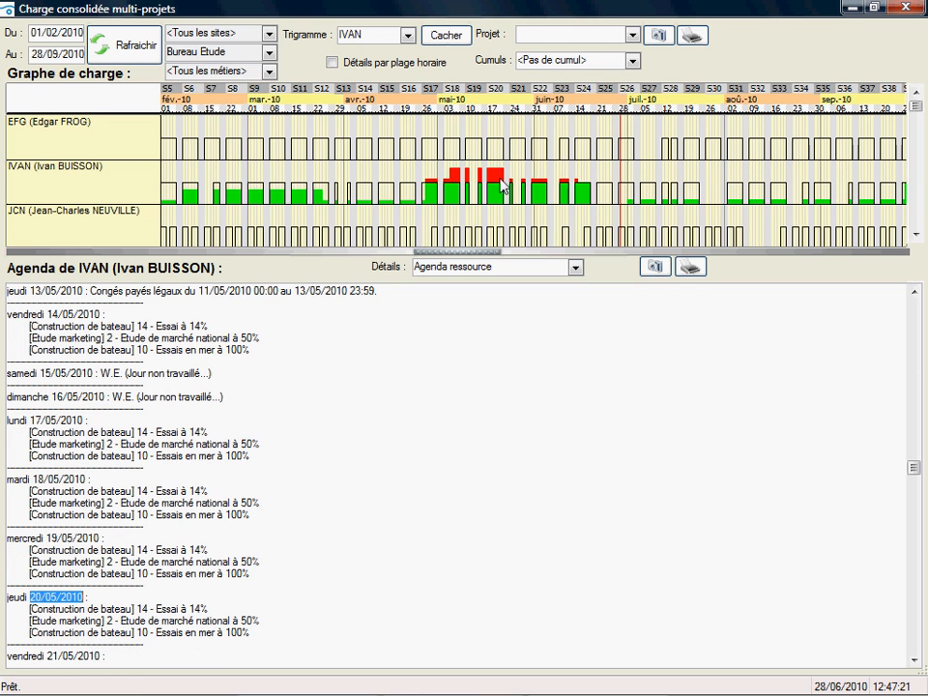
left_click(907, 9)
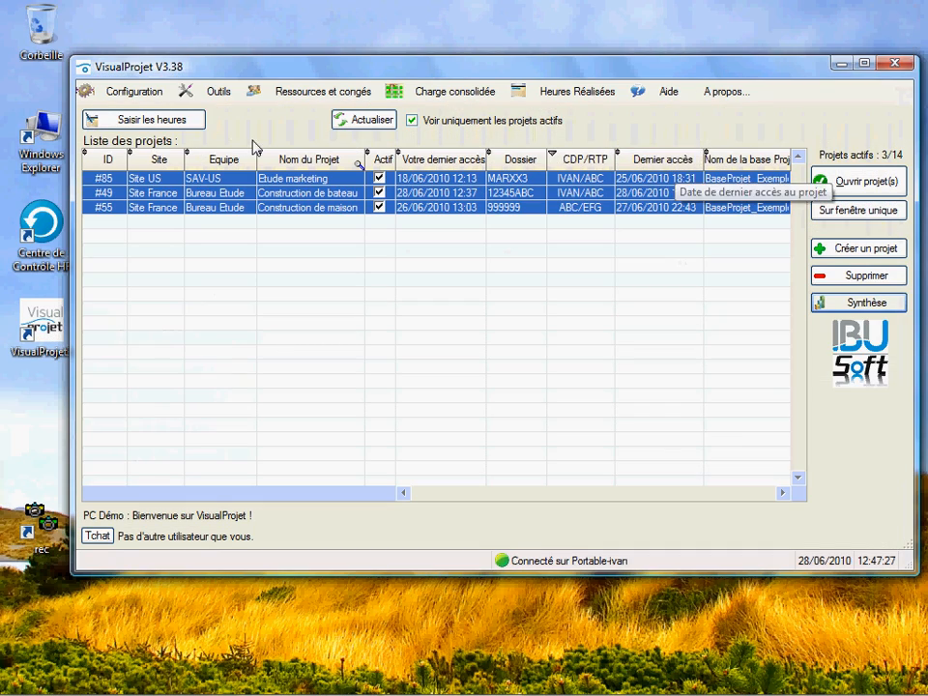
Open the Heures réalisées report and list the hours worked by the overloaded resource across all projects.
left_click(613, 95)
left_click(607, 112)
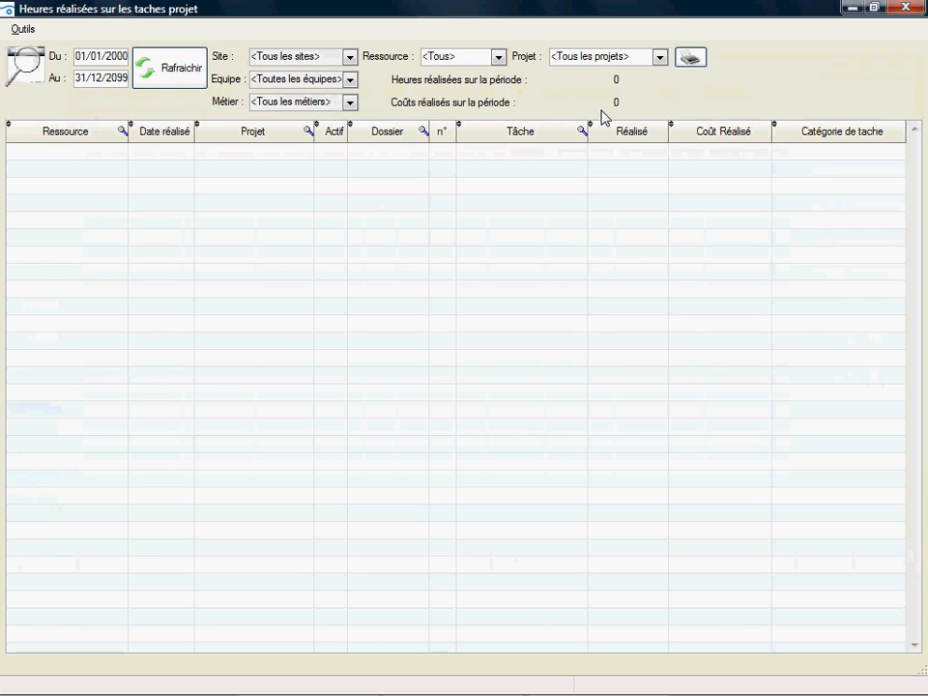
left_click(499, 58)
left_click(433, 154)
left_click(160, 74)
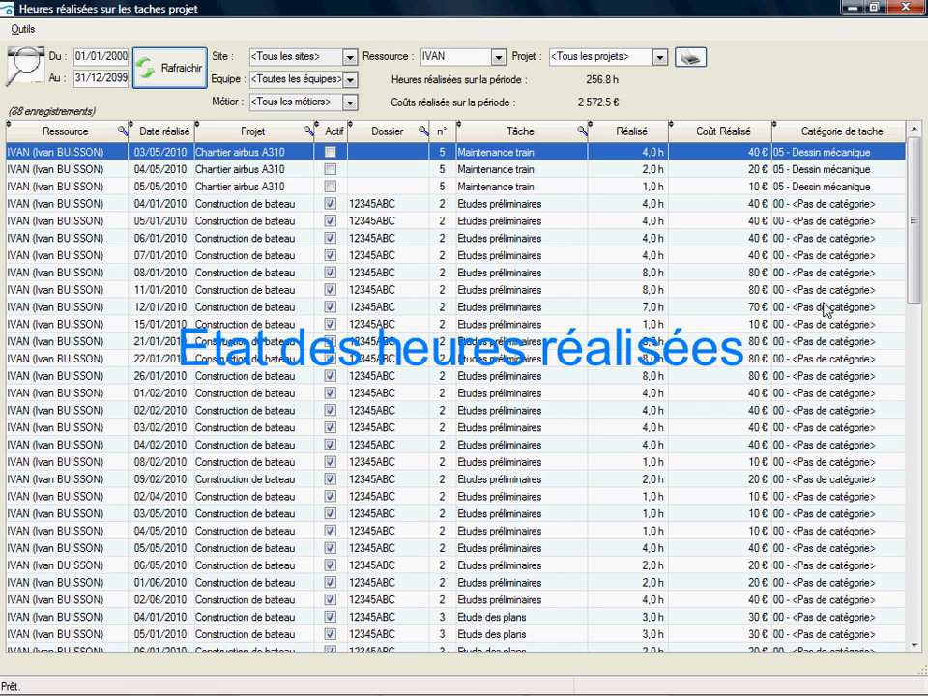
Look at the report's project filter and its Exporter vers Excel option, and close the hours report.
left_click(659, 58)
left_click(660, 58)
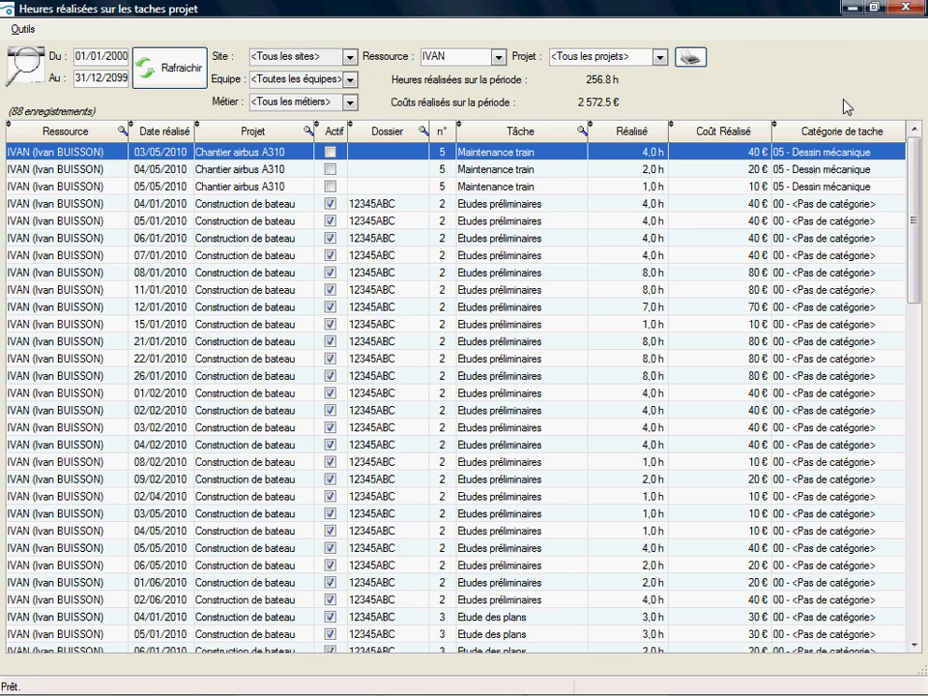
left_click(29, 29)
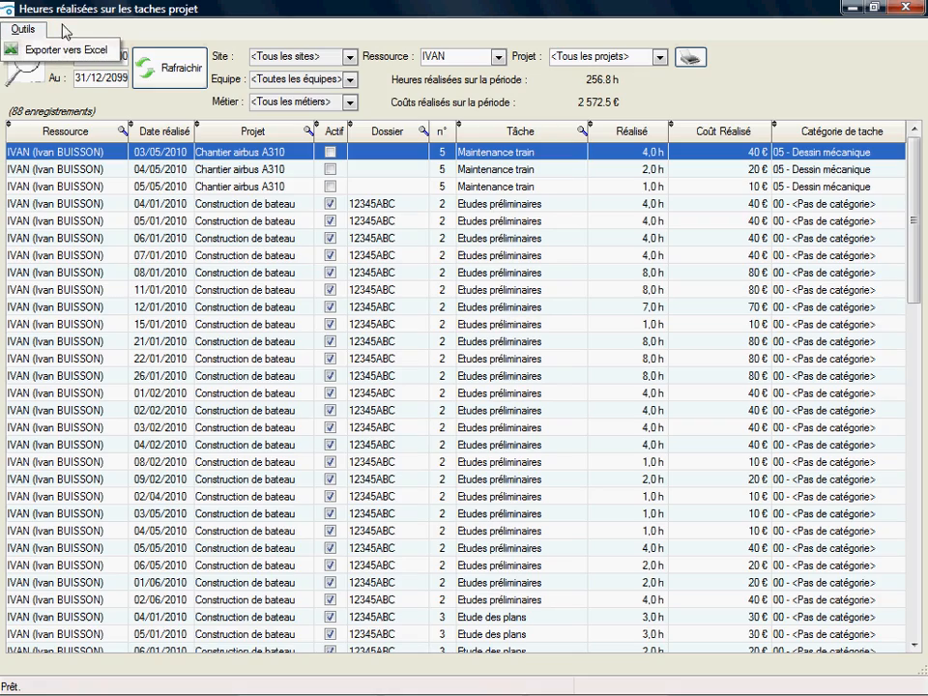
left_click(912, 8)
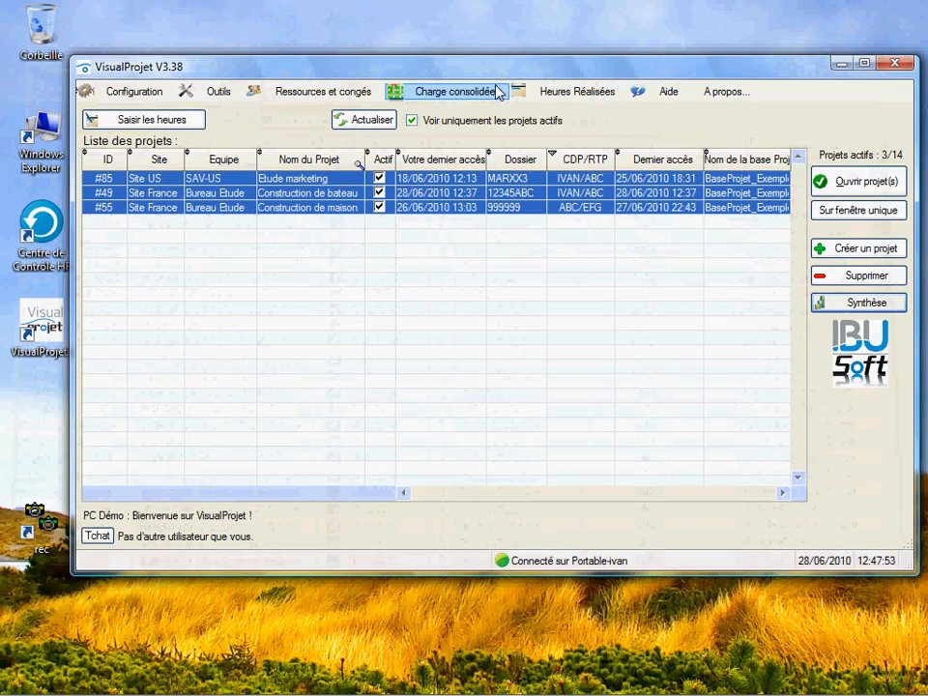
Open the resource definitions, show the Bureau Etude engineer's record, and review the functions authorised for that resource.
left_click(294, 94)
left_click(282, 136)
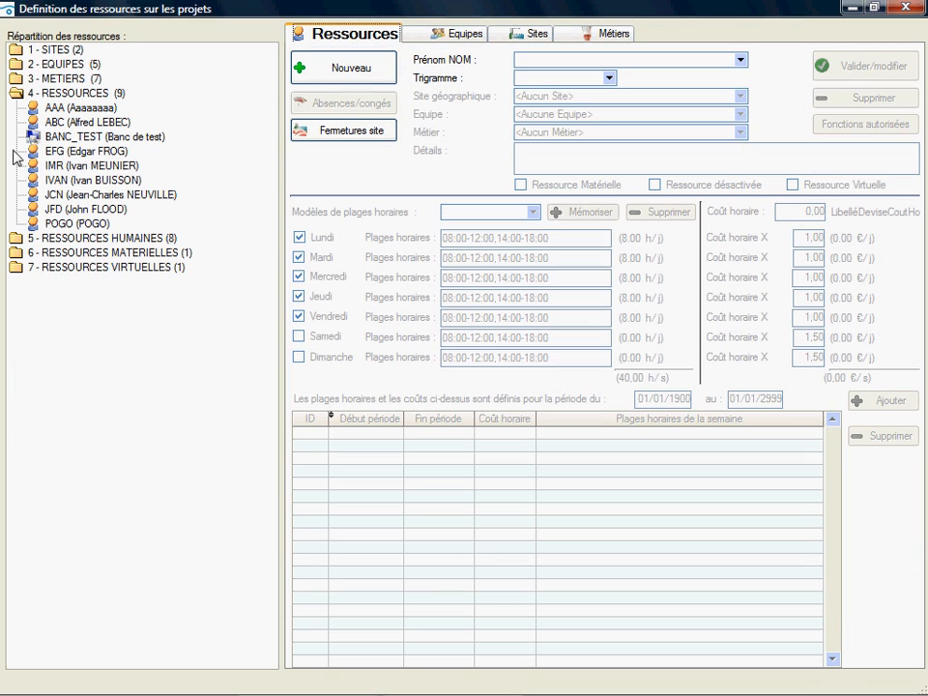
left_click(54, 182)
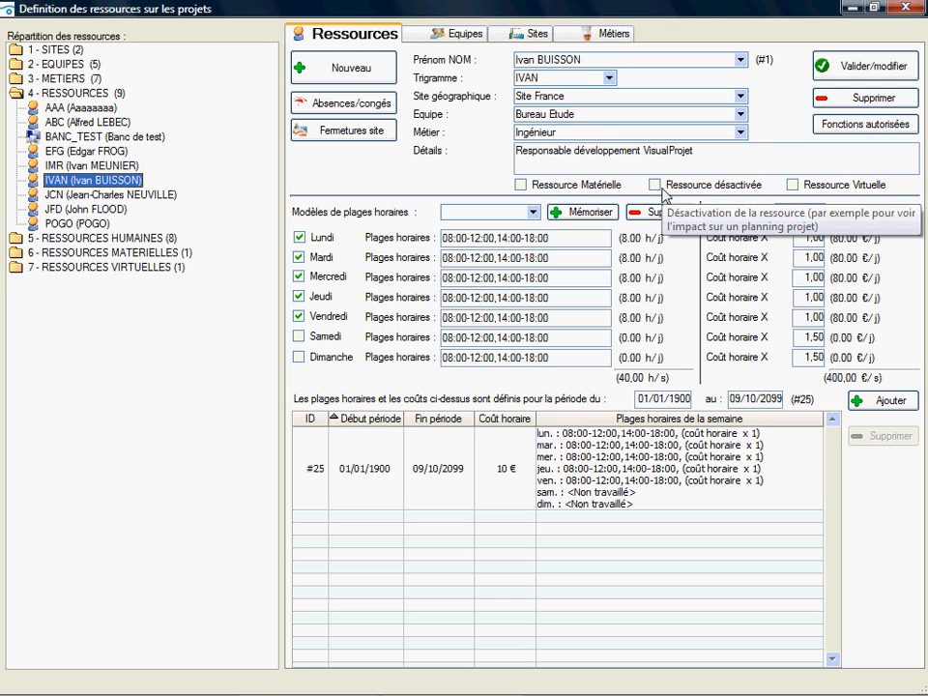
left_click(866, 124)
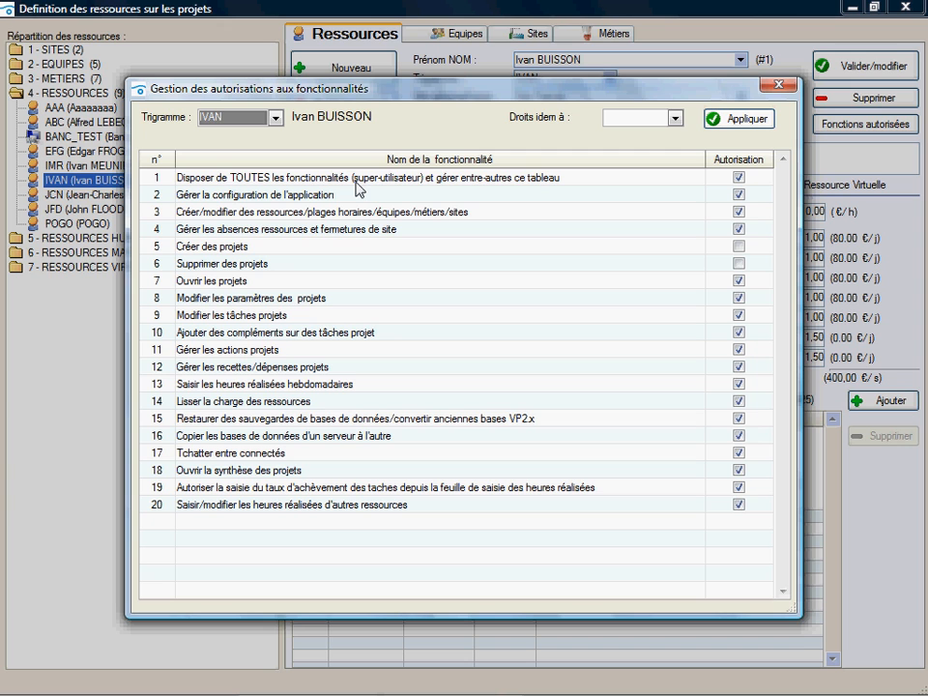
left_click(778, 85)
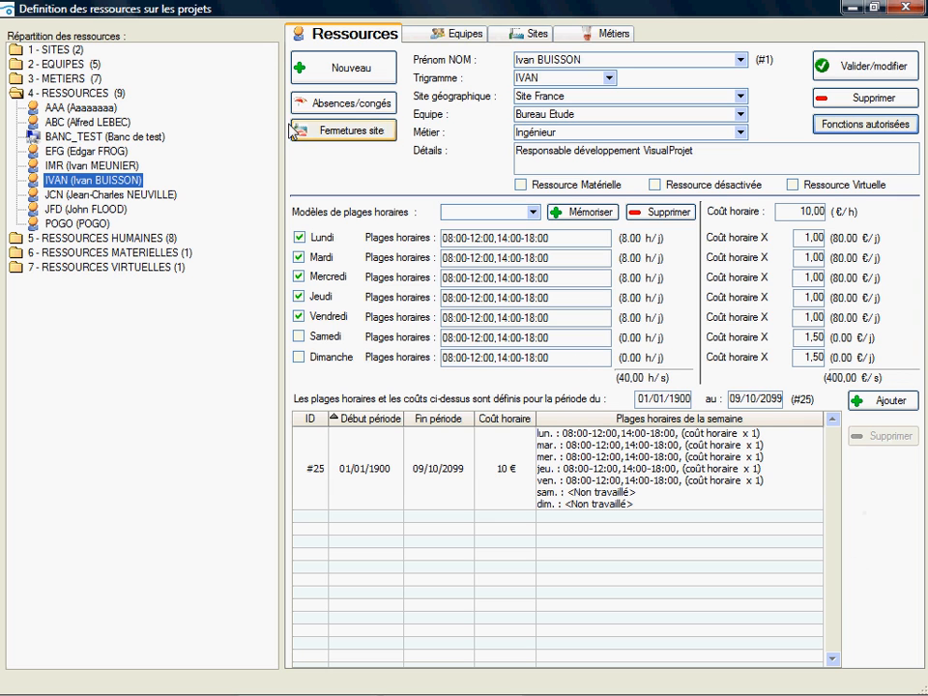
Open the engineer's absences and leave, and examine the RTT absence of 27/05/2010 with its event type.
left_click(314, 104)
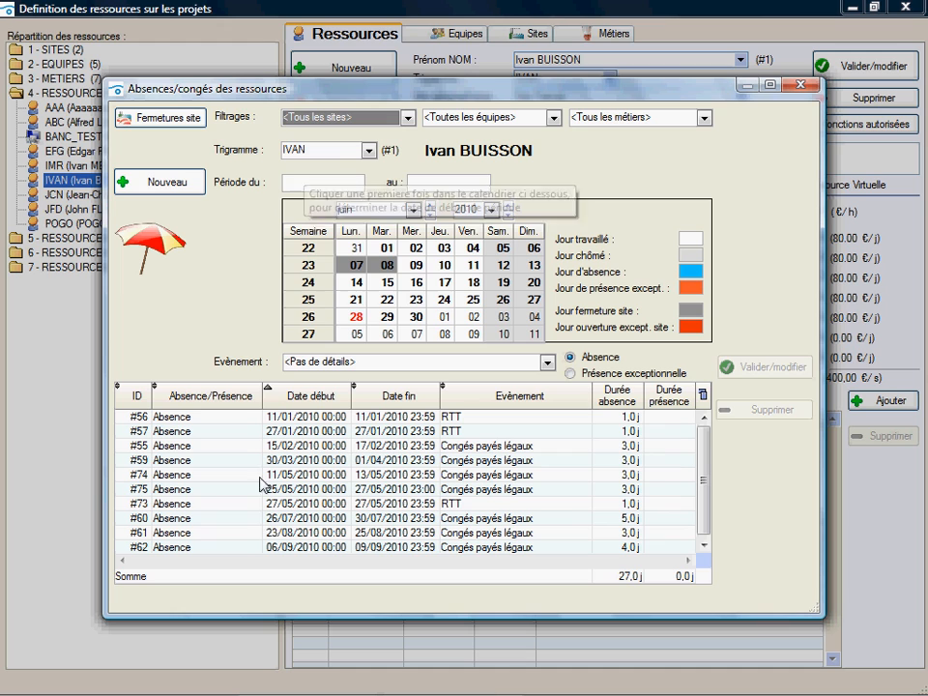
left_click(300, 504)
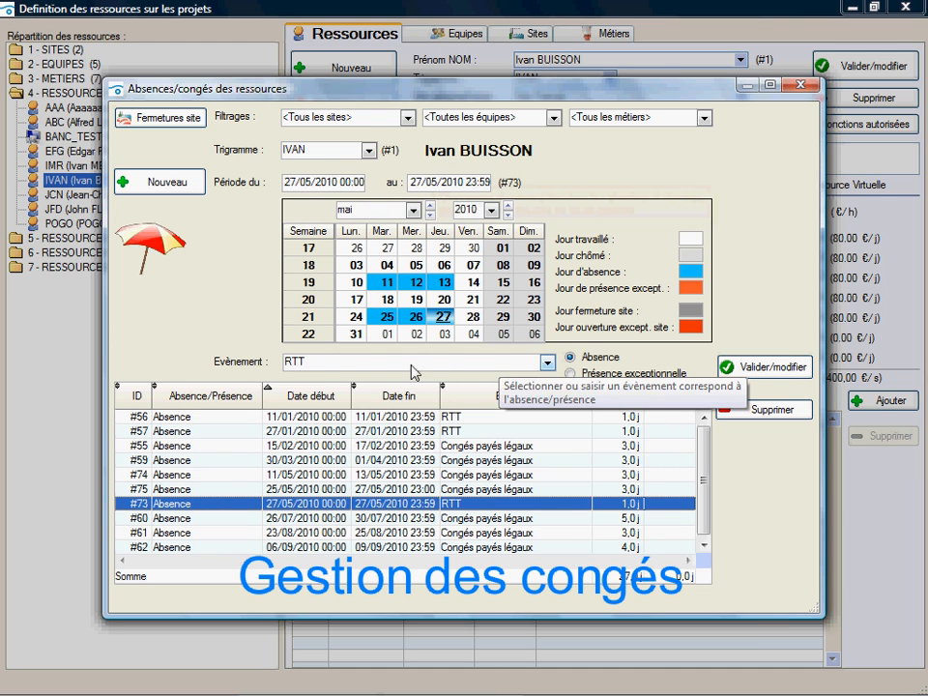
left_click(328, 367)
left_click(329, 367)
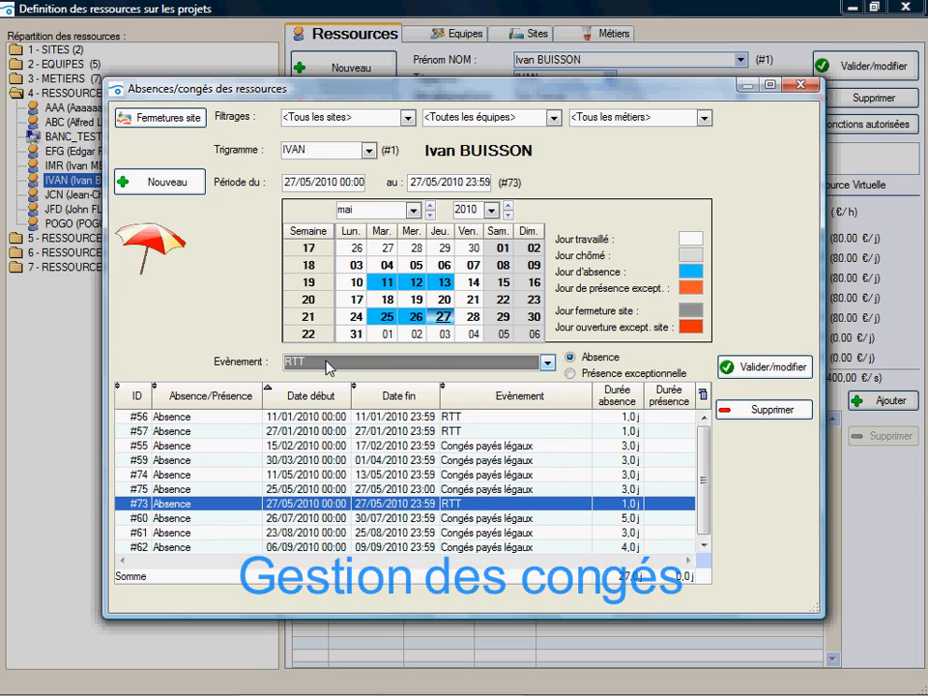
left_click(329, 367)
left_click(329, 368)
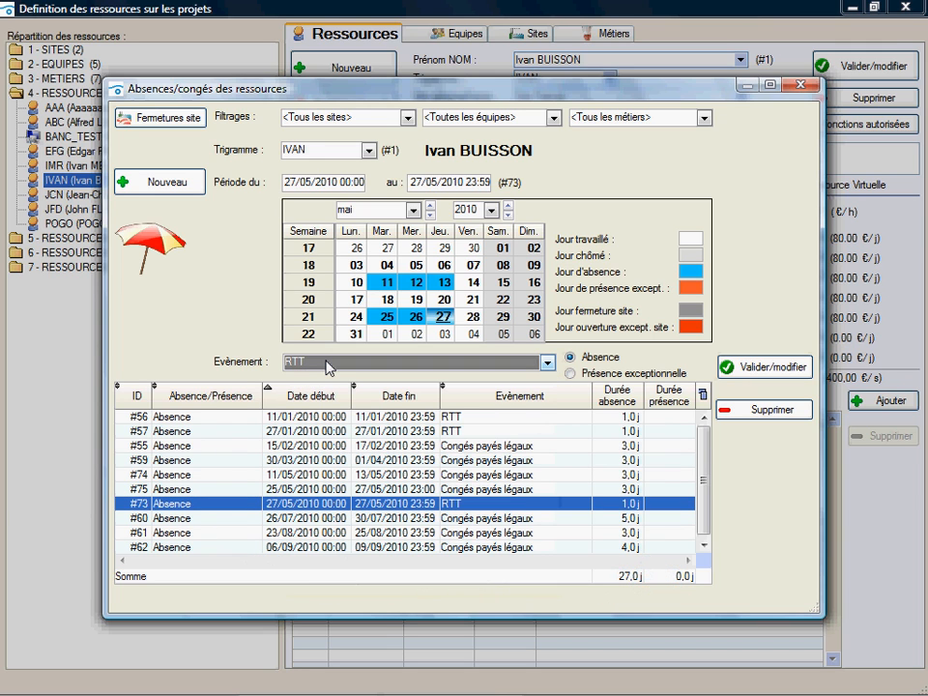
View the closures planned for Site France, and close the closures, absences and resource definition windows.
left_click(146, 120)
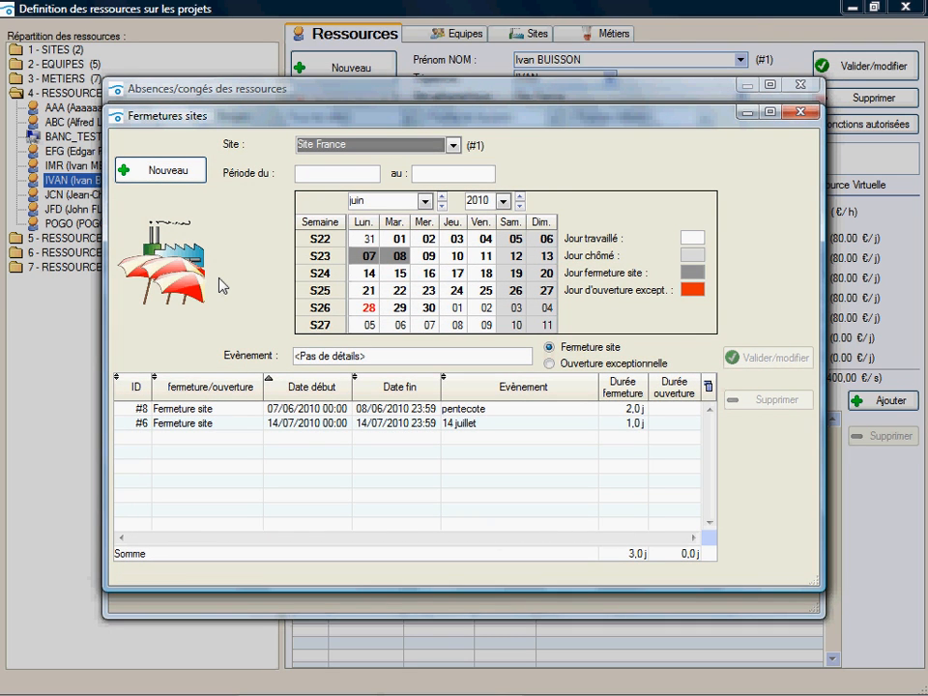
left_click(800, 112)
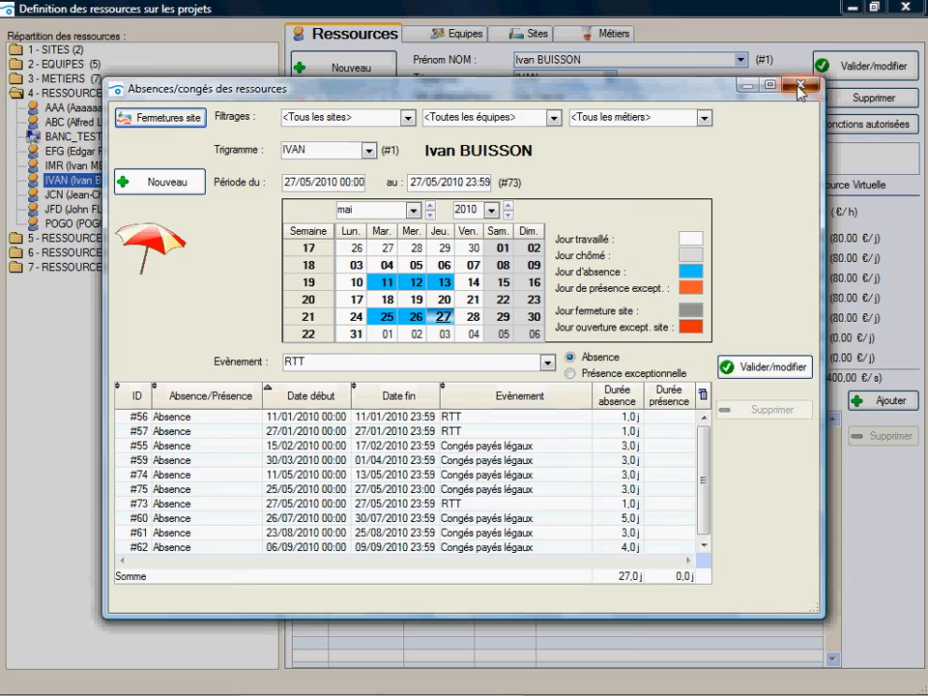
left_click(801, 85)
left_click(905, 8)
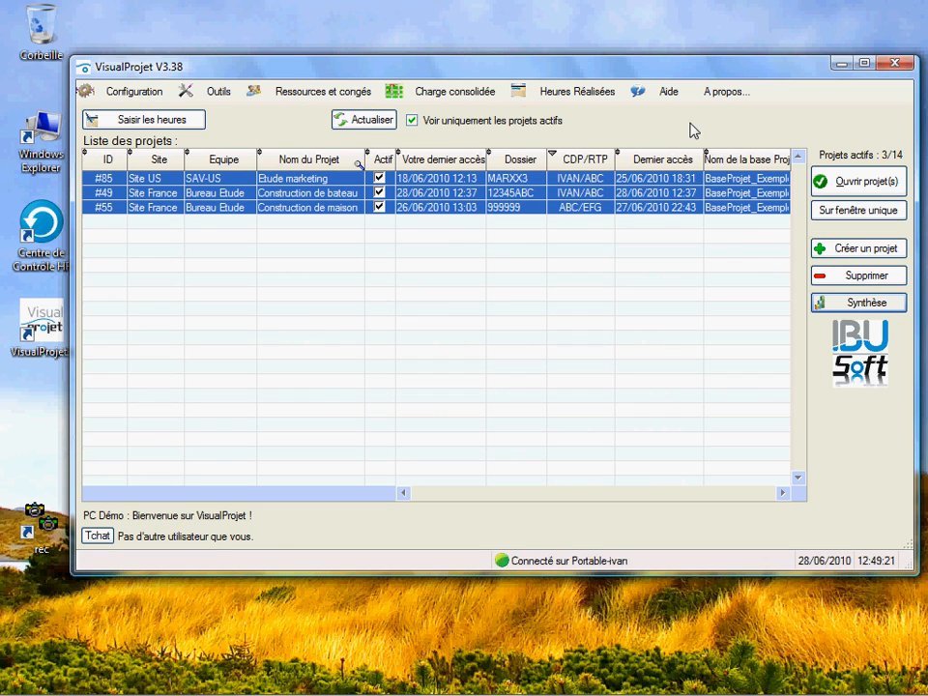
Open the monthly hours entry sheet for juin-2010 and fit its columns to their content.
left_click(108, 122)
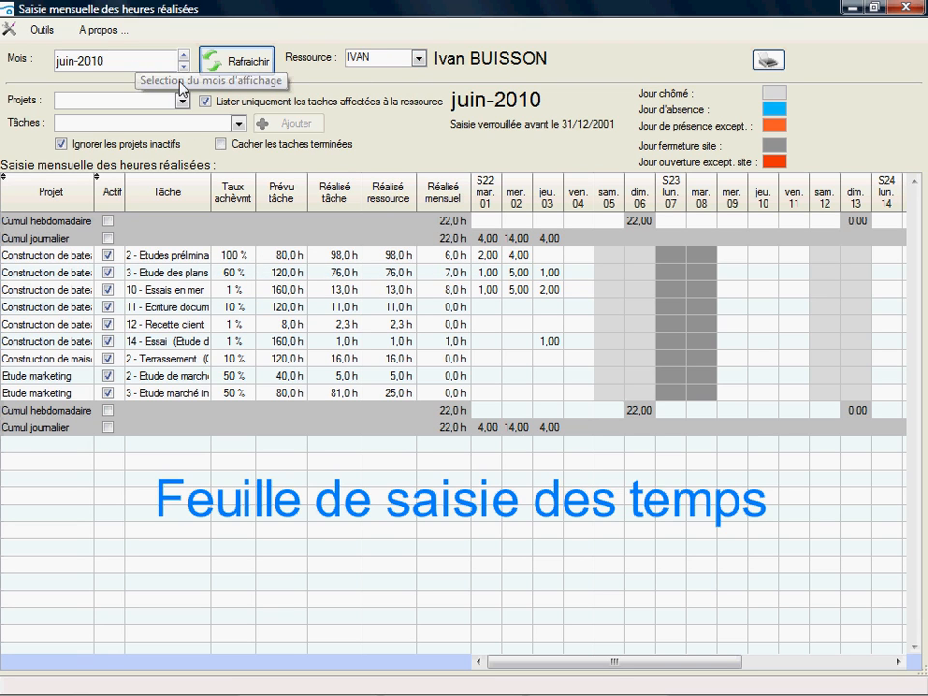
double_click(211, 198)
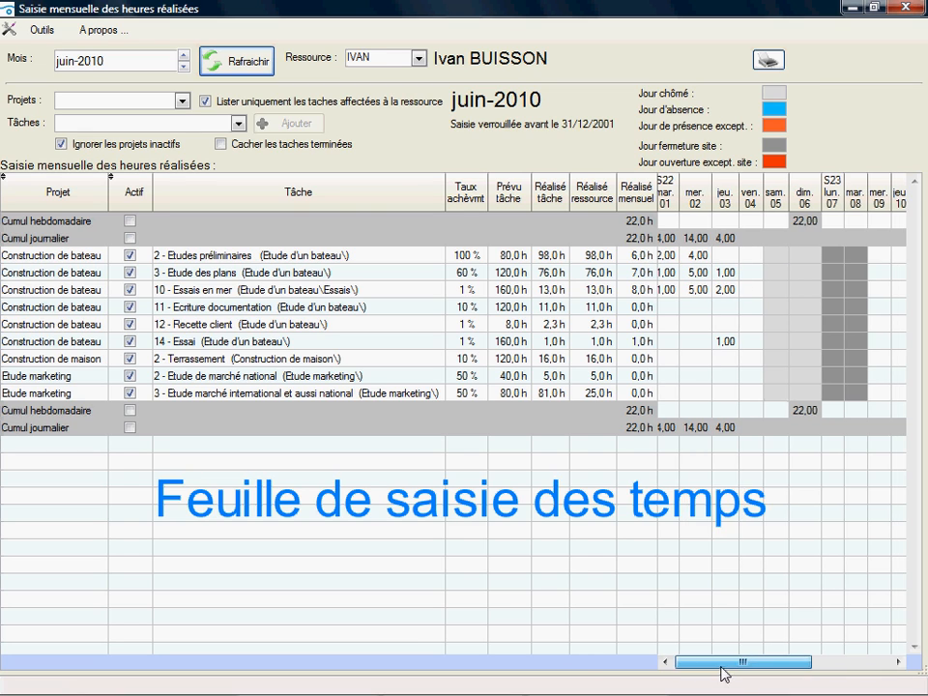
mouse_move(716, 674)
left_mouse_down()
mouse_move(767, 670)
mouse_move(714, 673)
left_mouse_up()
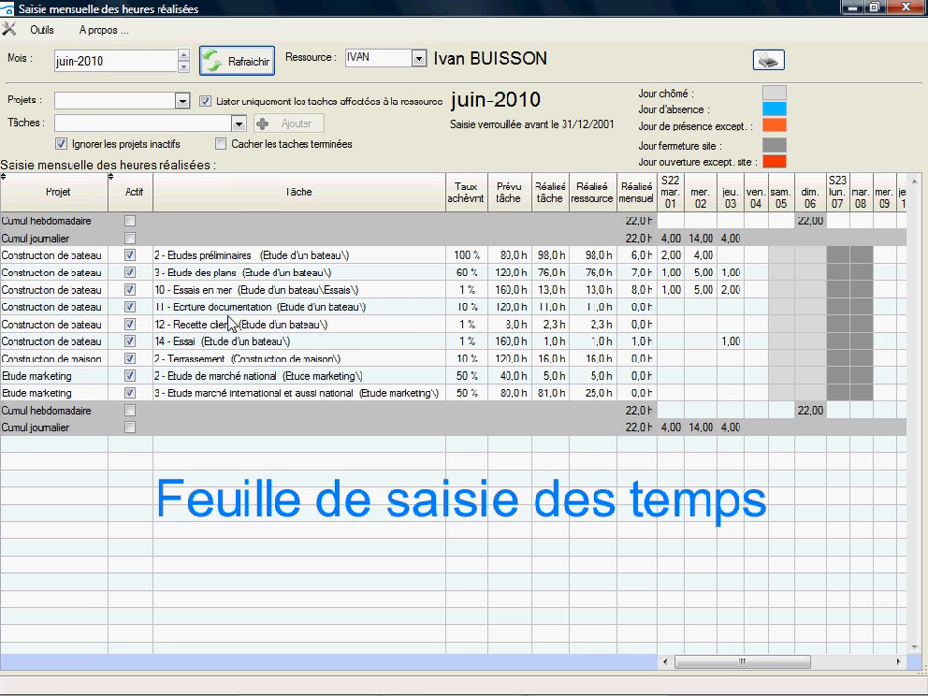
Consult the Construction de bateau project's planning from task 11 - Ecriture documentation, and close the planning view.
mouse_move(229, 312)
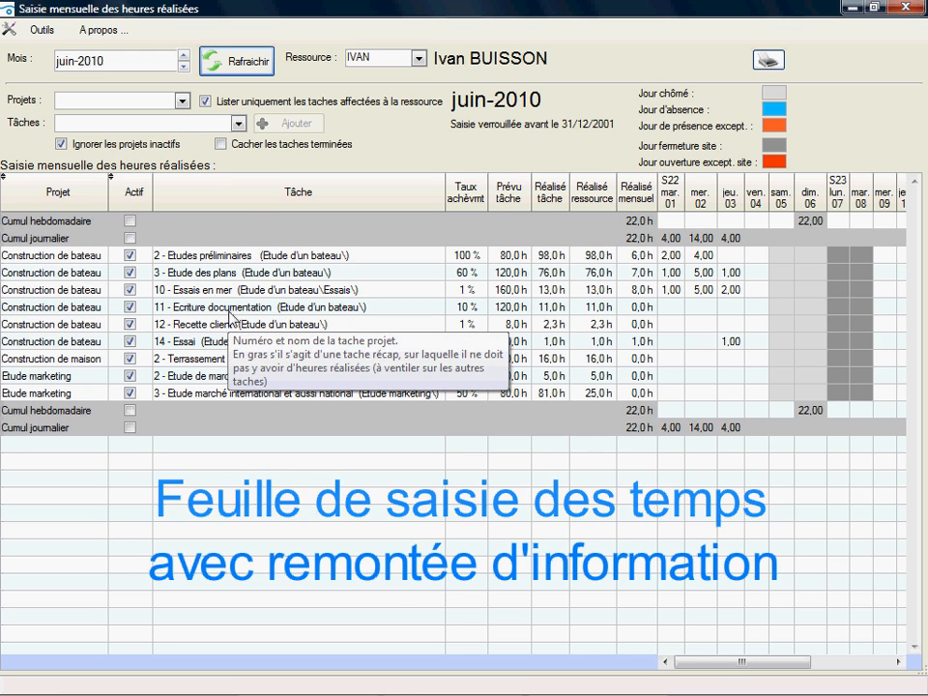
right_click(229, 312)
left_click(249, 322)
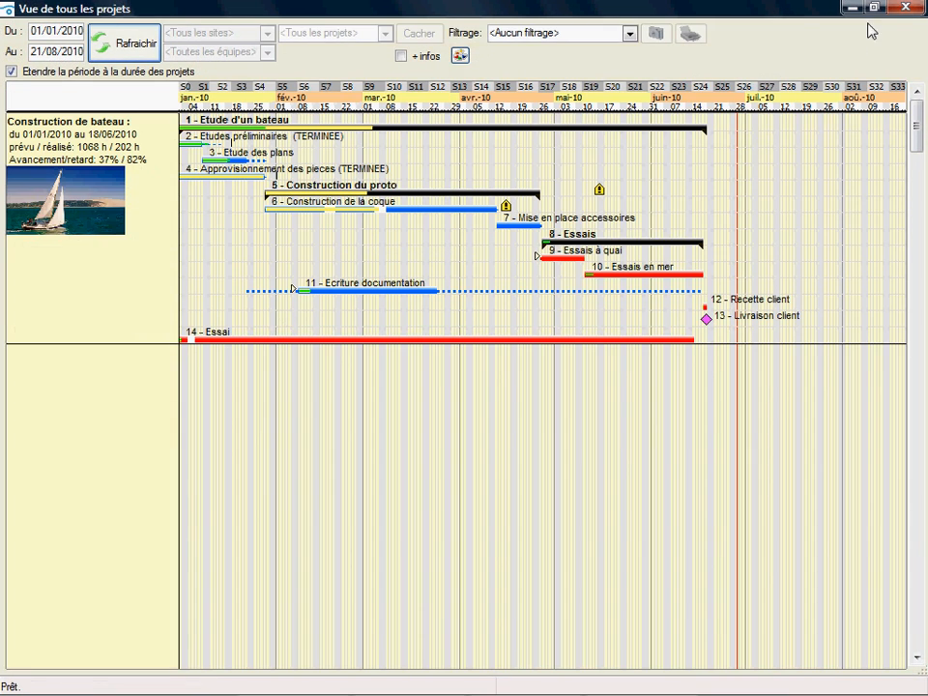
left_click(912, 7)
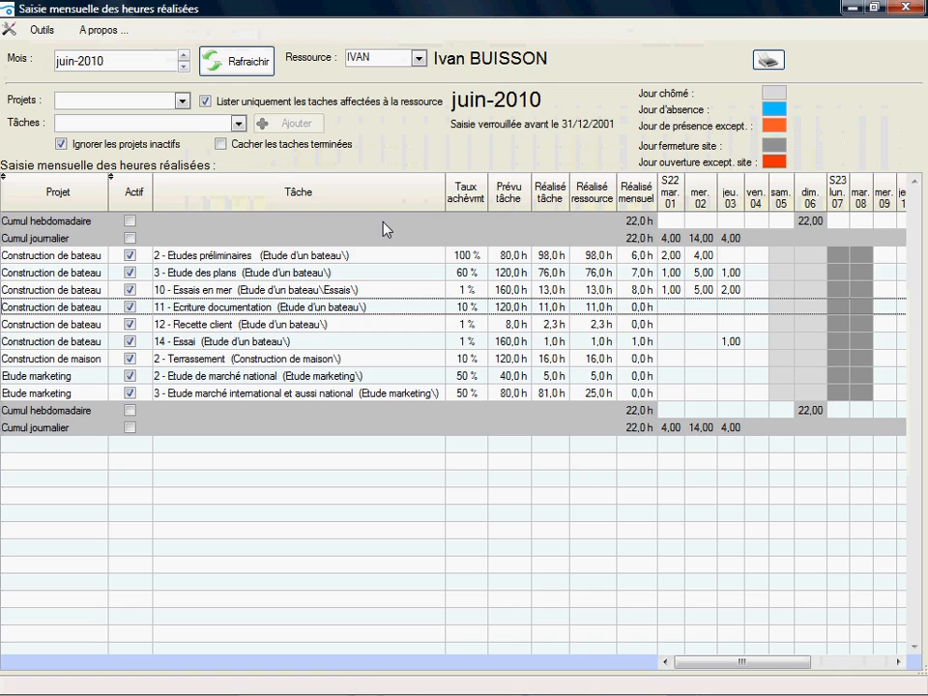
View the details and comments of task 11 - Ecriture documentation, and close the window without adding anything.
right_click(237, 311)
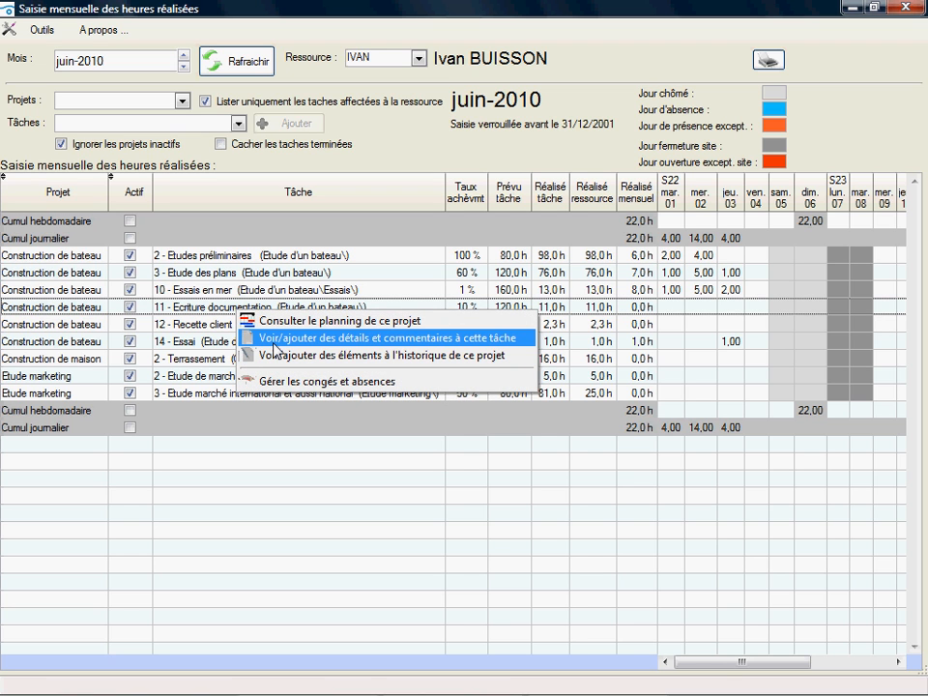
left_click(275, 339)
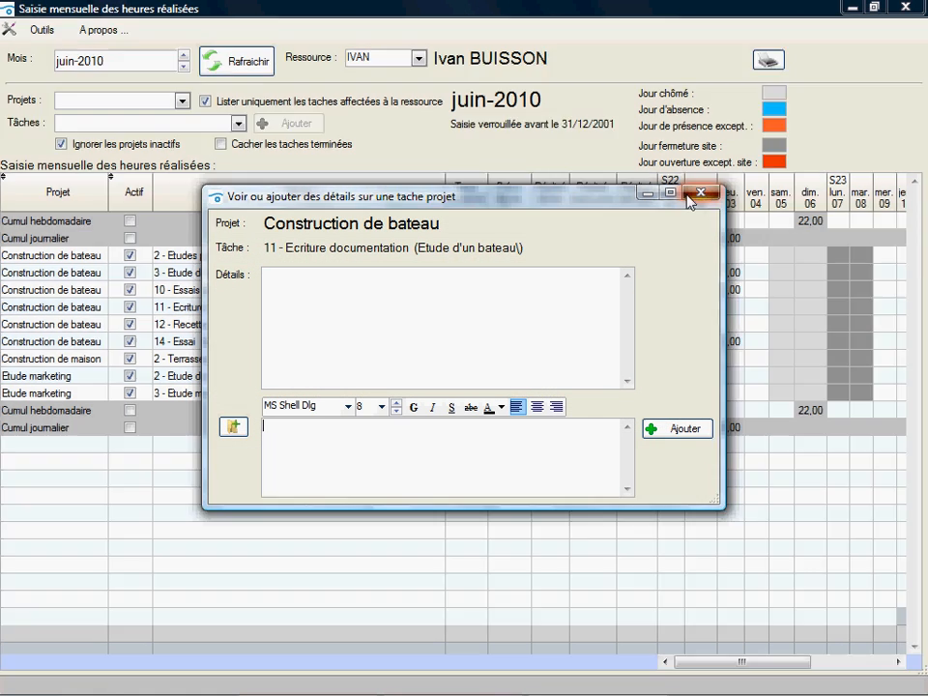
left_click(692, 196)
View the Construction de bateau project's history from task 12 - Recette client, and close the history and the hours entry sheet.
right_click(269, 331)
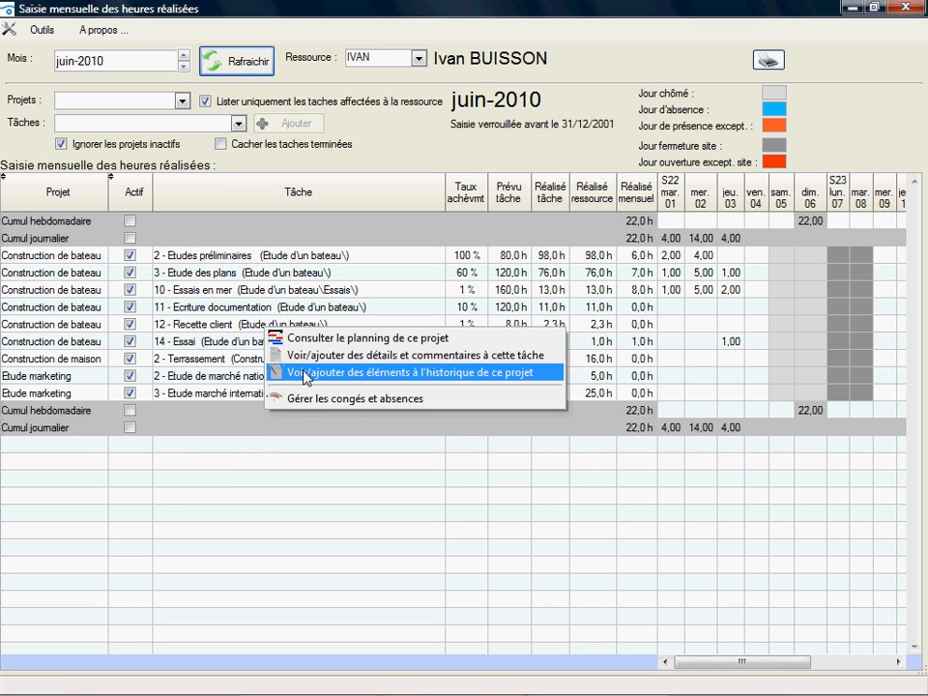
left_click(306, 373)
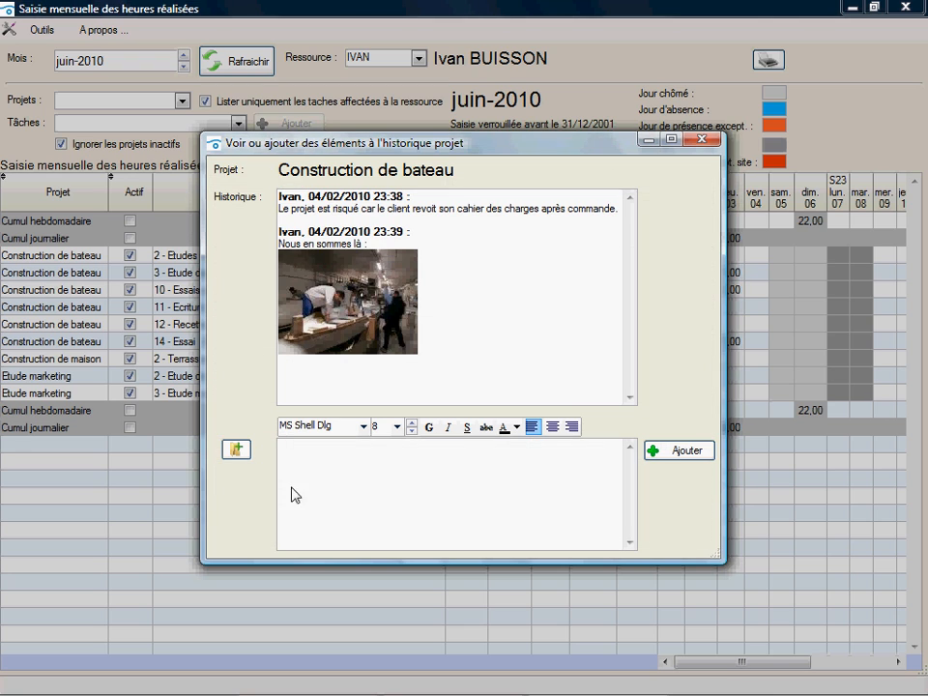
left_click(701, 141)
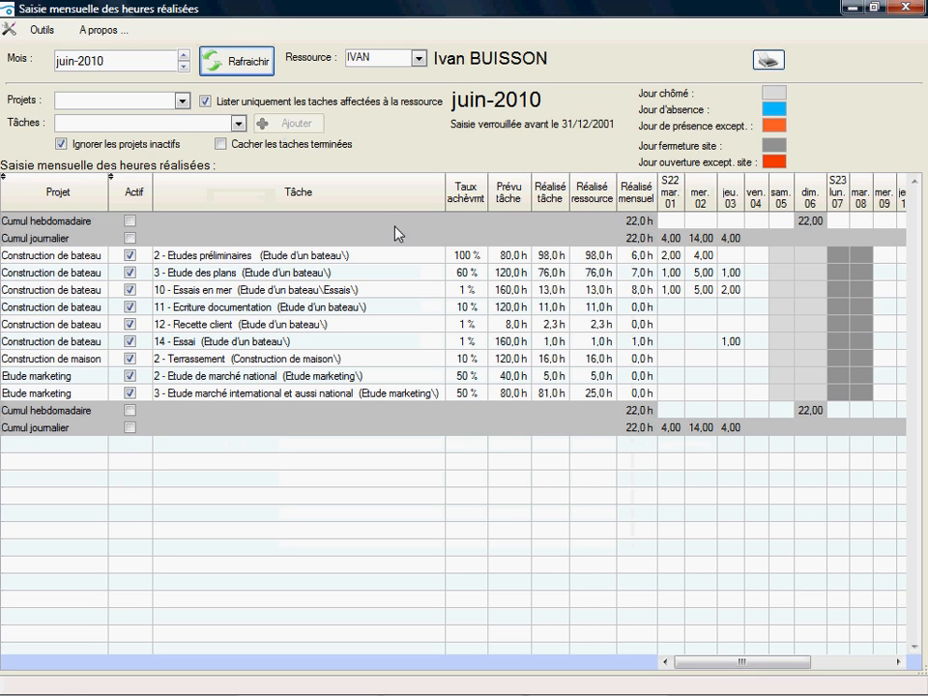
left_click(905, 7)
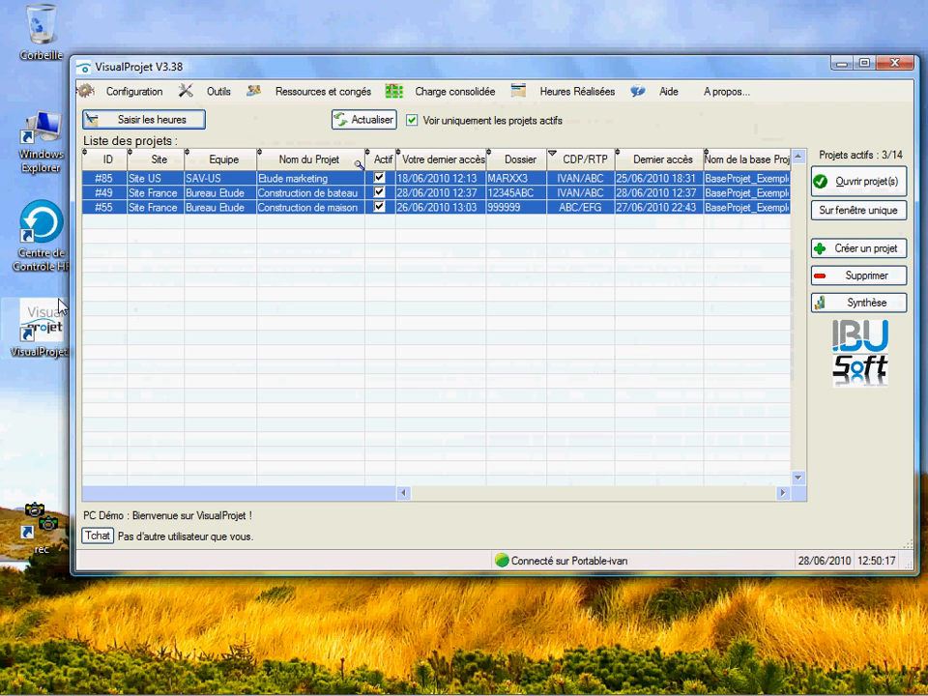